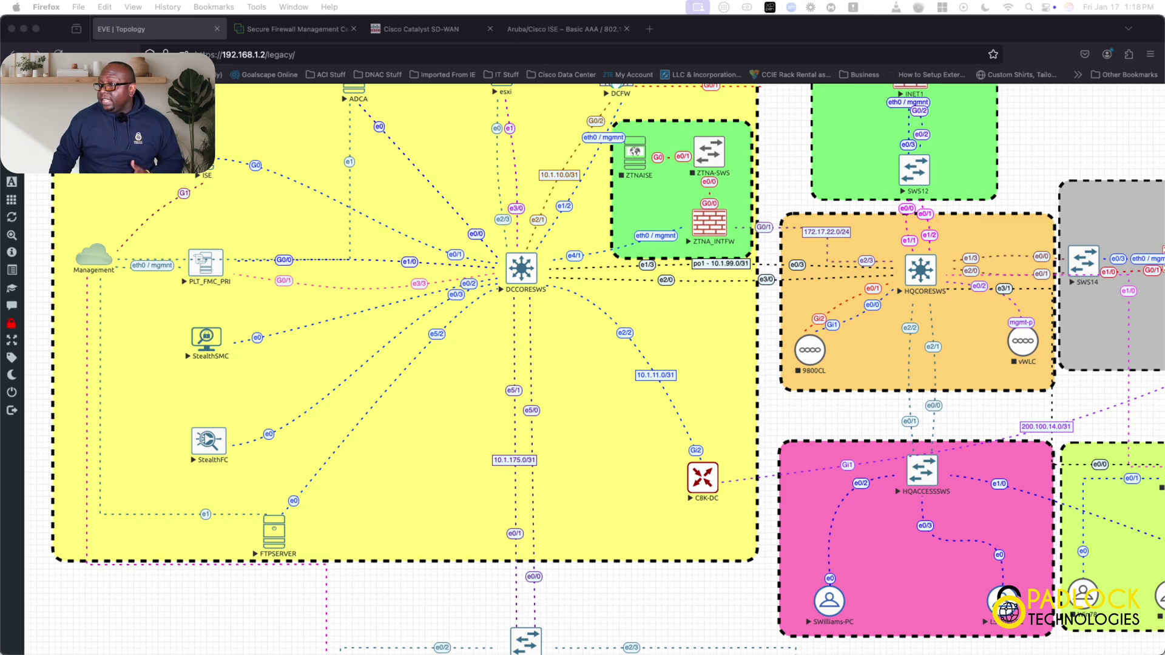
# Look across the lab topology to the segment containing Remote-PC, SW41 and the FTD-TFW firewall
pyautogui.hscroll(15, 595, 369)
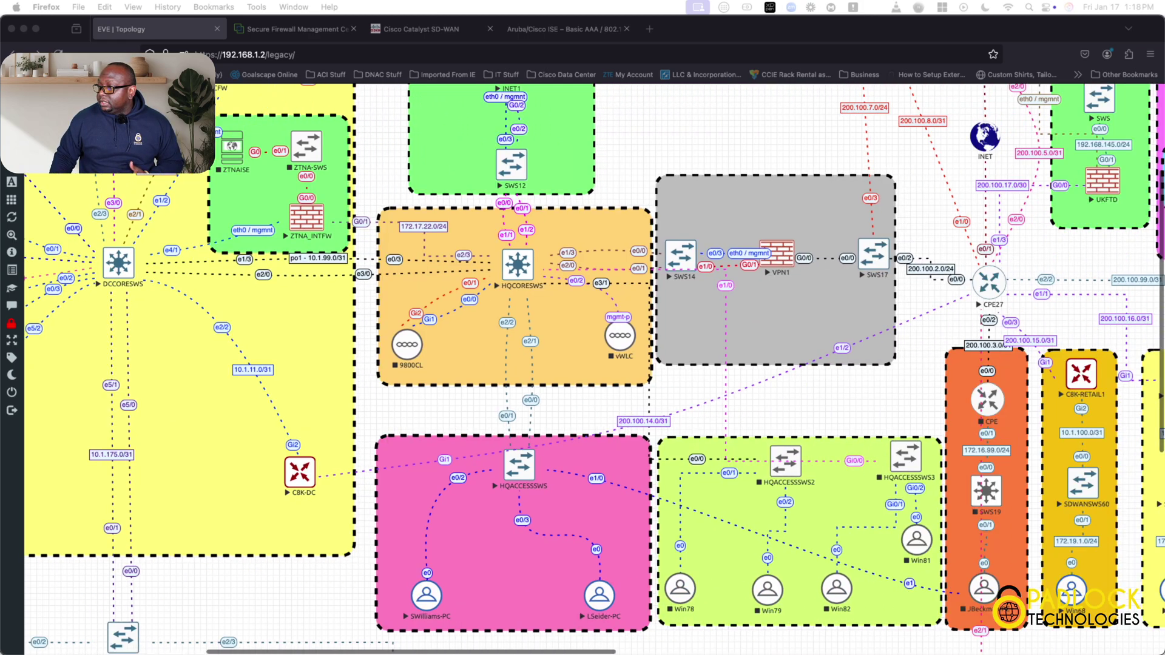
pyautogui.hscroll(10, 595, 369)
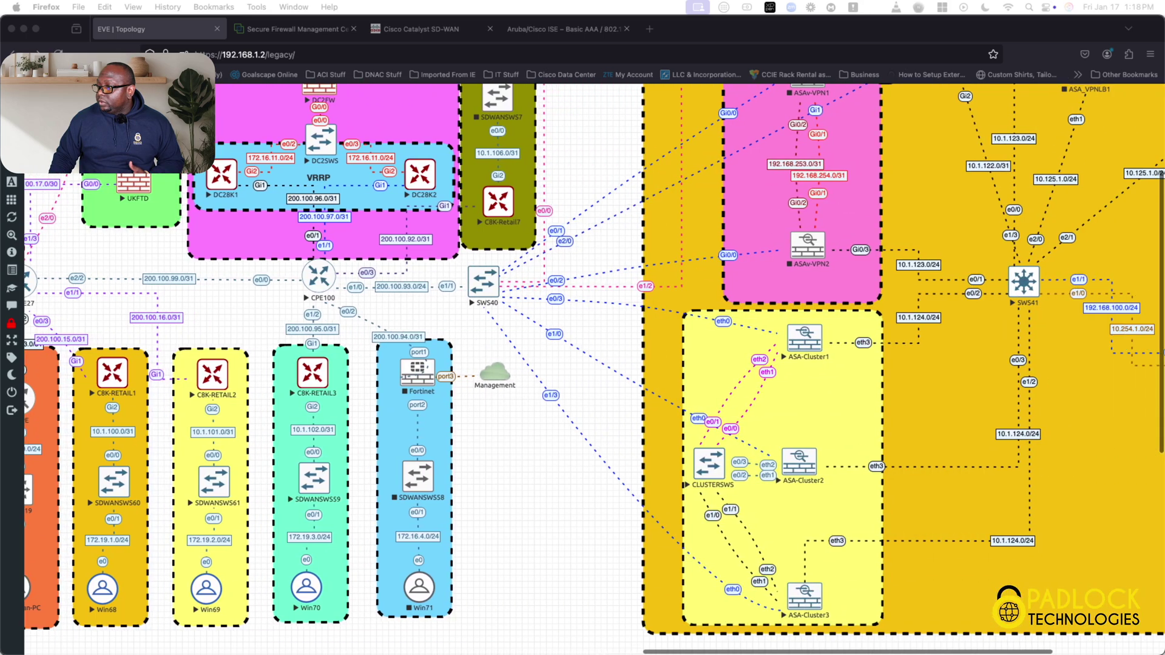
pyautogui.hscroll(2, 595, 369)
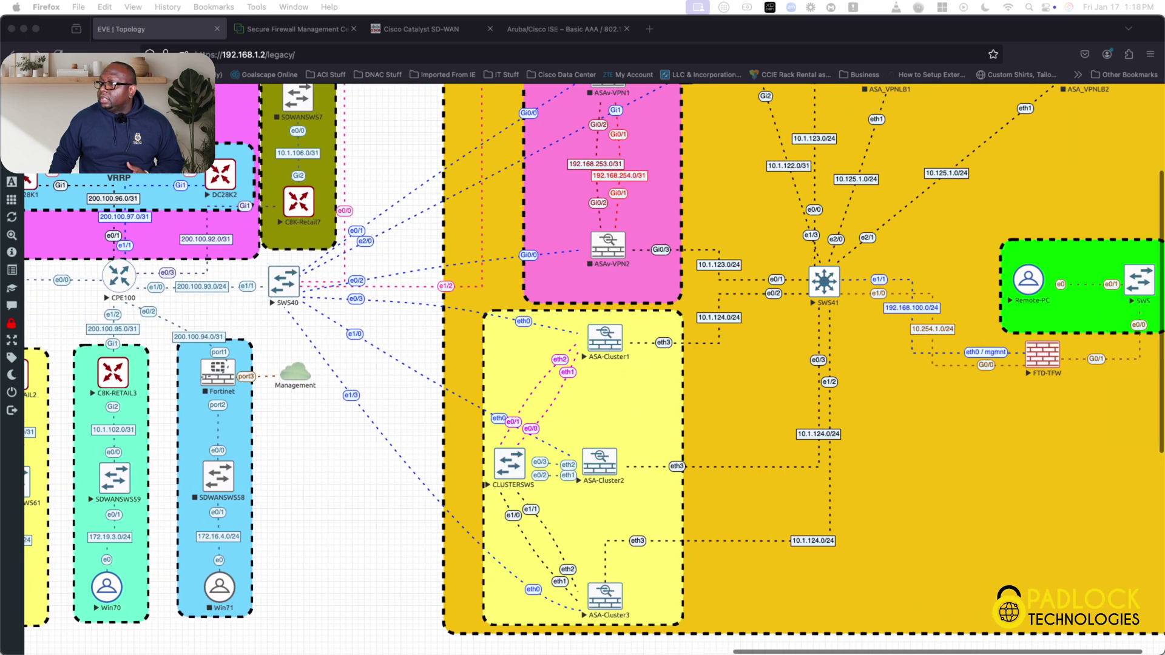
pyautogui.click(1020, 428)
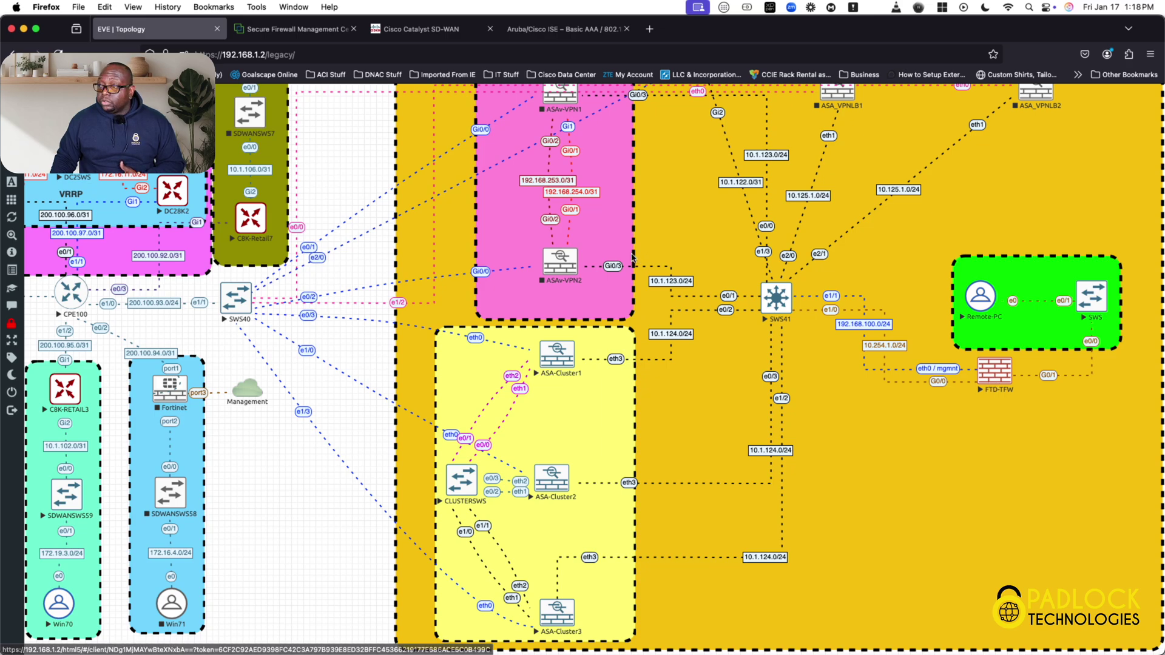
# Switch to Secure Firewall Management Center and log in with the saved credentials, ending the existing session
pyautogui.click(297, 29)
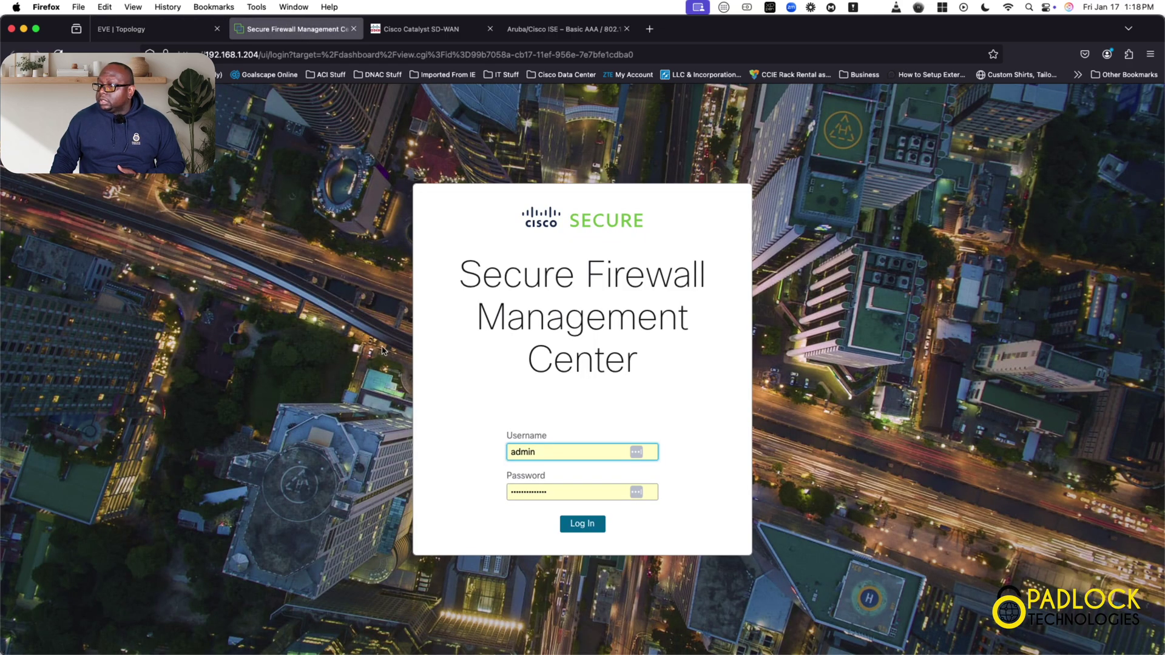
pyautogui.click(576, 532)
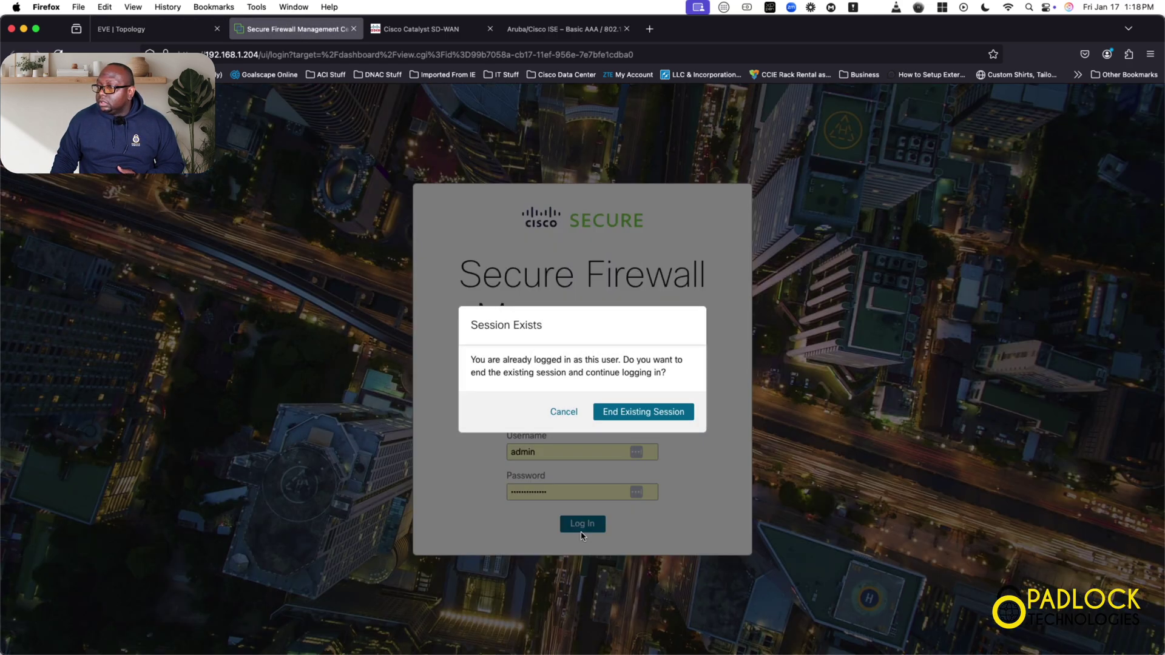
pyautogui.click(646, 419)
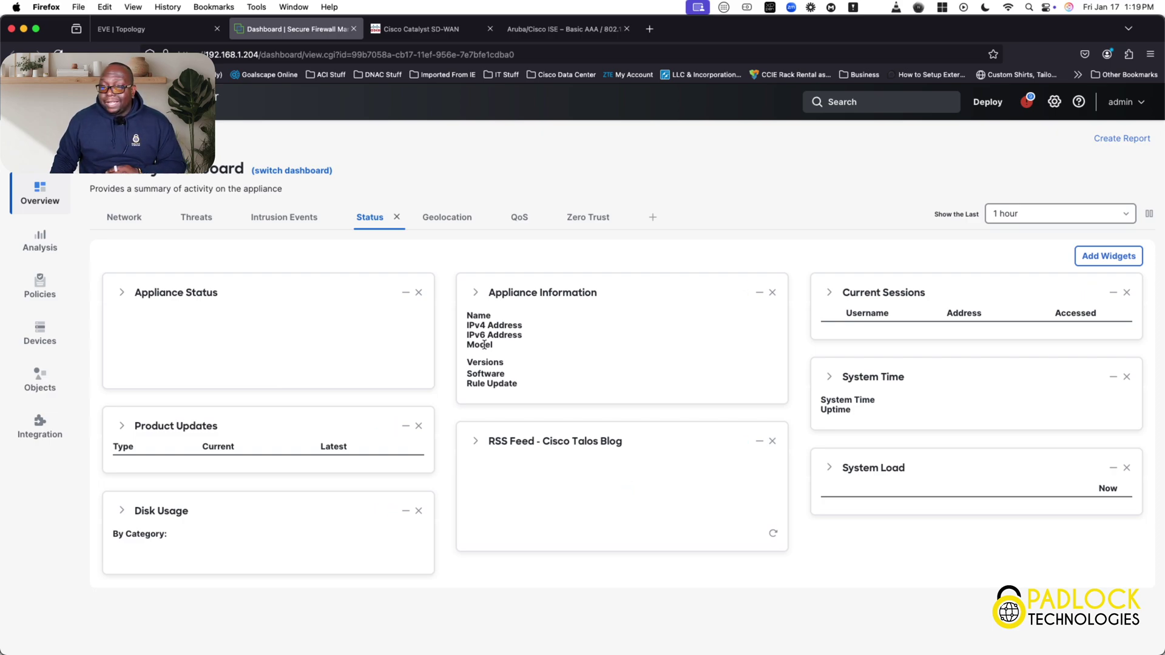
# View the Network dashboard and open the AUS_TFW_IS device from Device Management to examine its interfaces
pyautogui.click(112, 216)
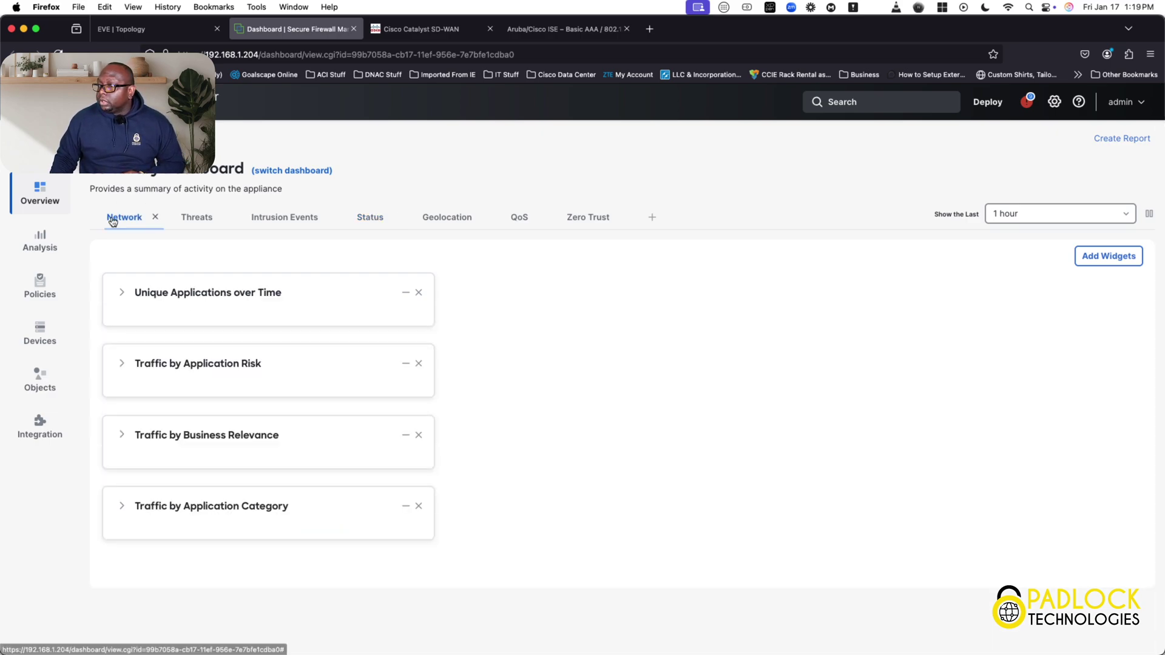
pyautogui.click(44, 343)
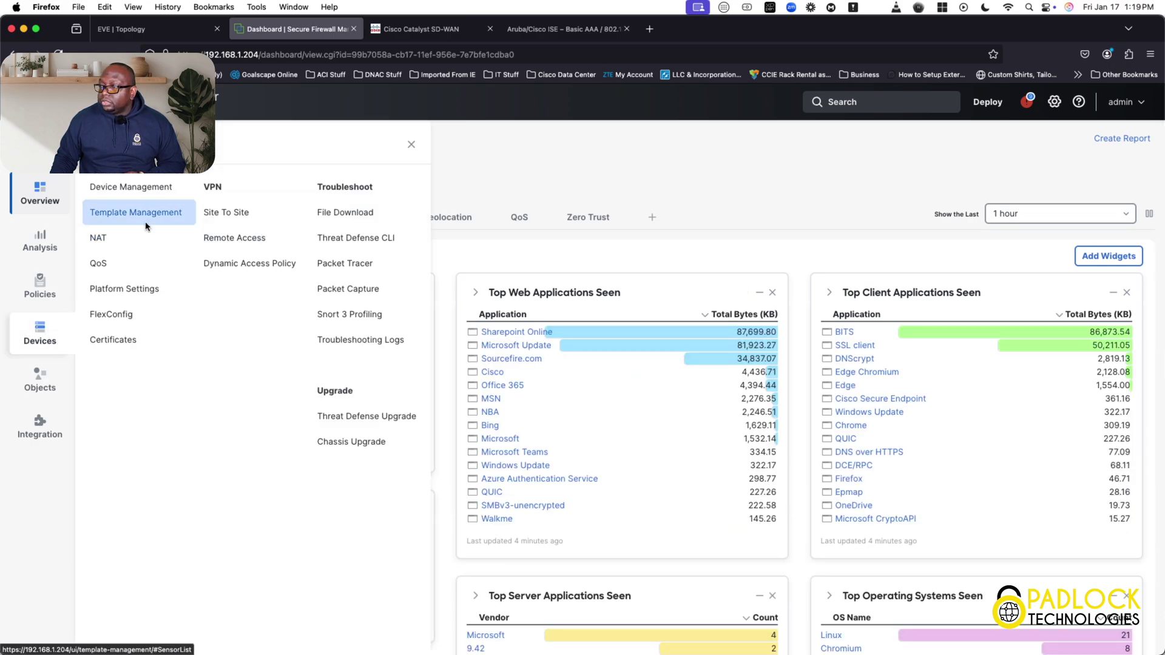
pyautogui.click(151, 192)
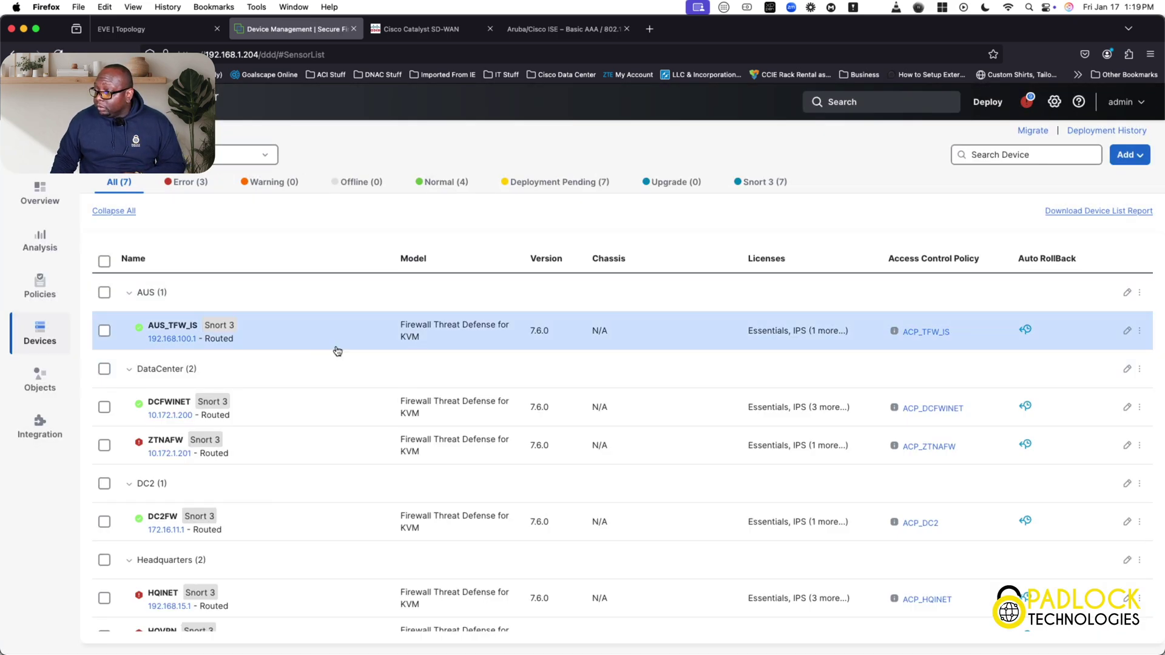
pyautogui.moveTo(162, 338)
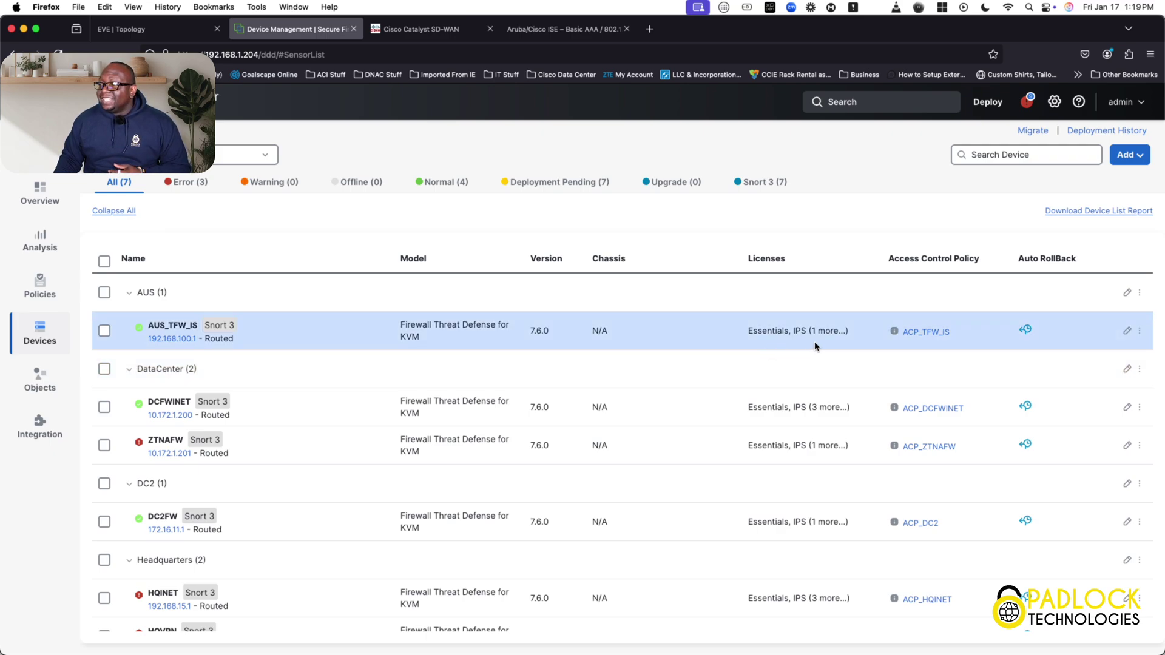
pyautogui.click(1124, 331)
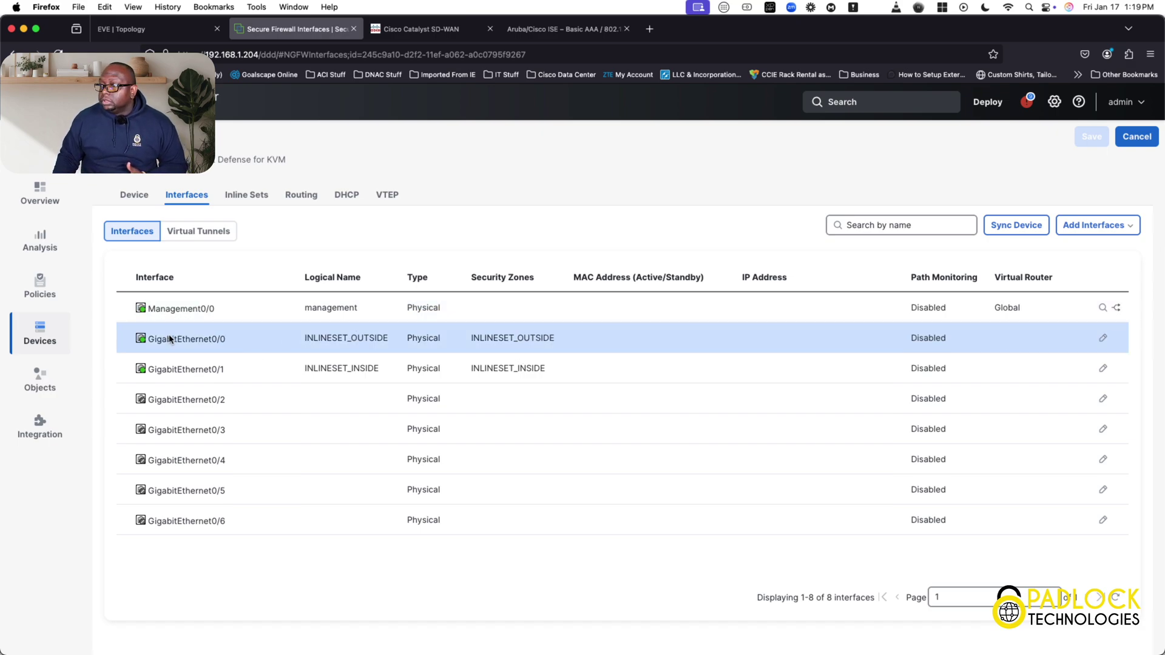
# Open Object Management in a separate browser tab and view the Interface objects, including the inline security zones
pyautogui.moveTo(42, 381)
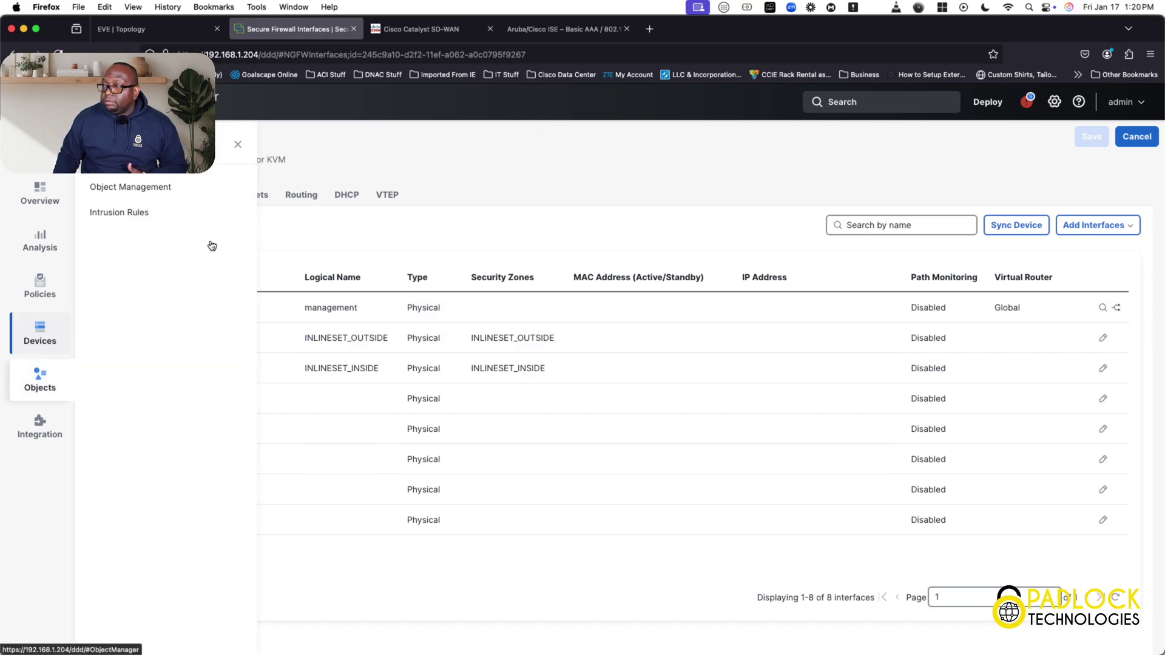
pyautogui.rightClick(147, 192)
pyautogui.click(160, 198)
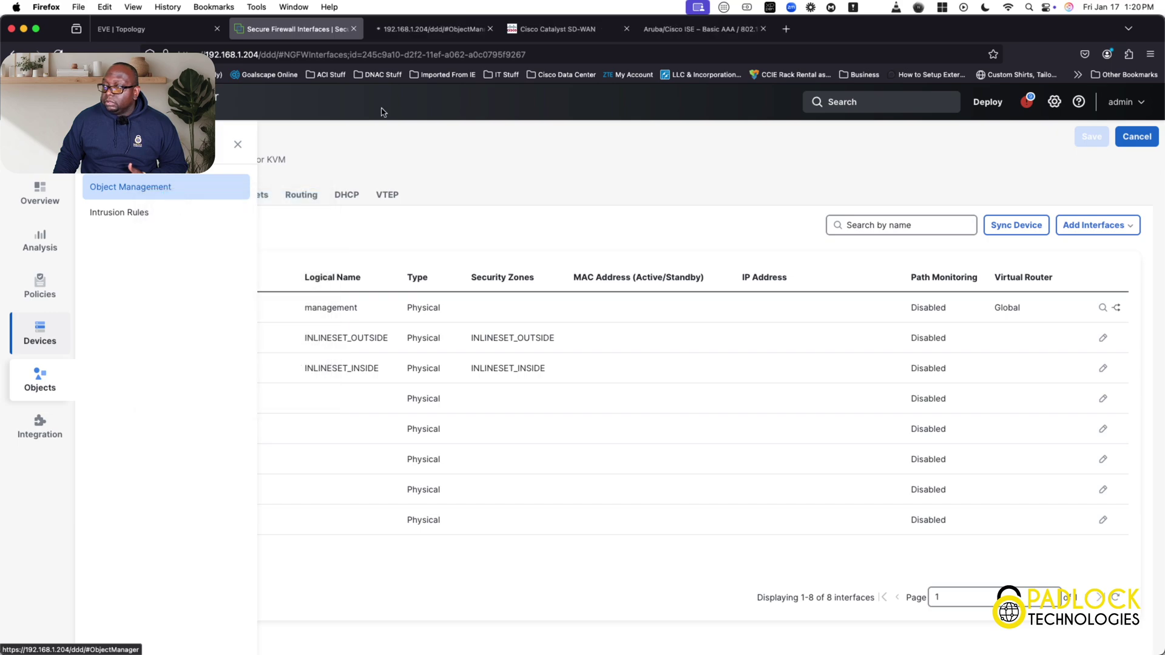
pyautogui.click(433, 35)
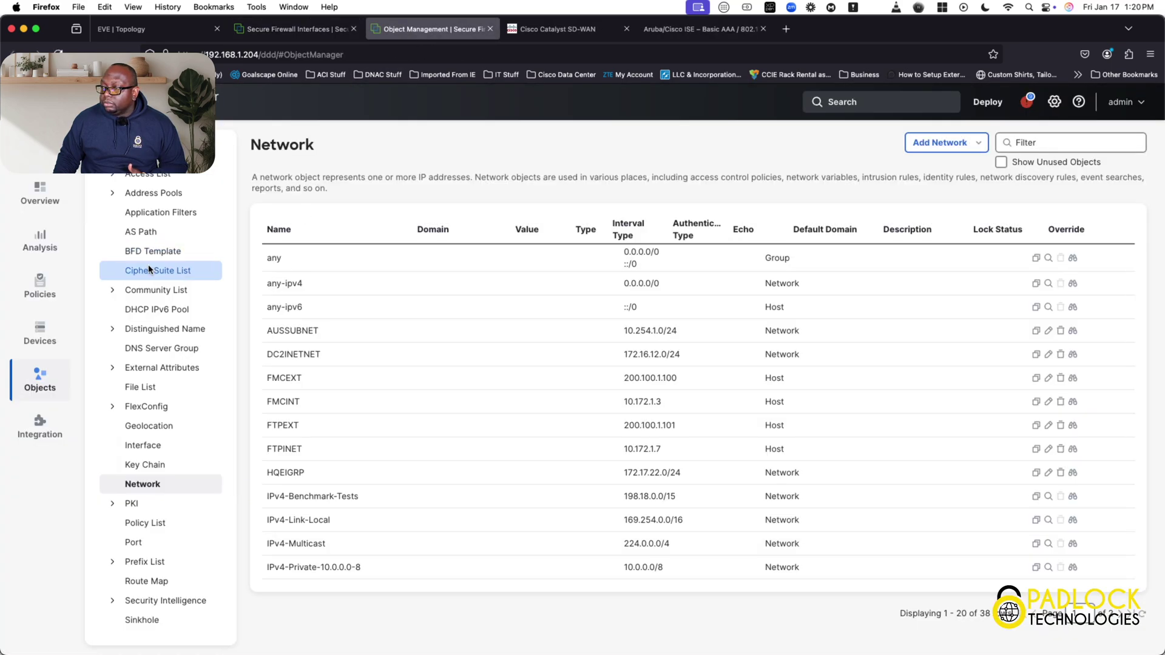
pyautogui.click(141, 445)
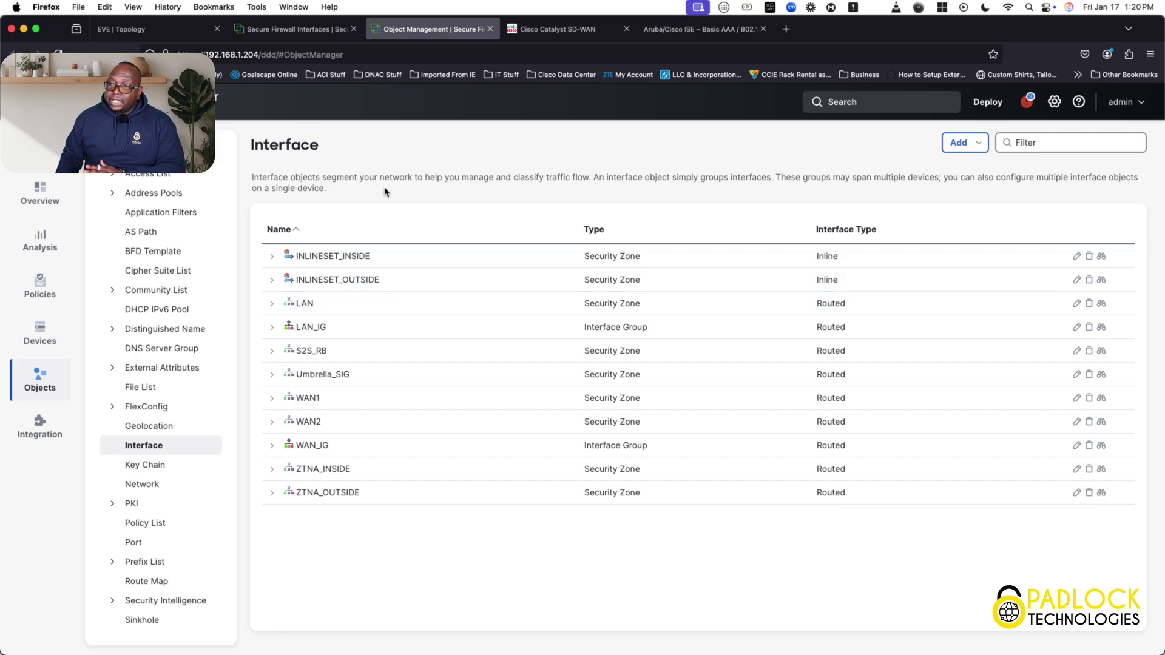
# Return to the firewall device page and compare its inline sets with its interface assignments
pyautogui.click(297, 29)
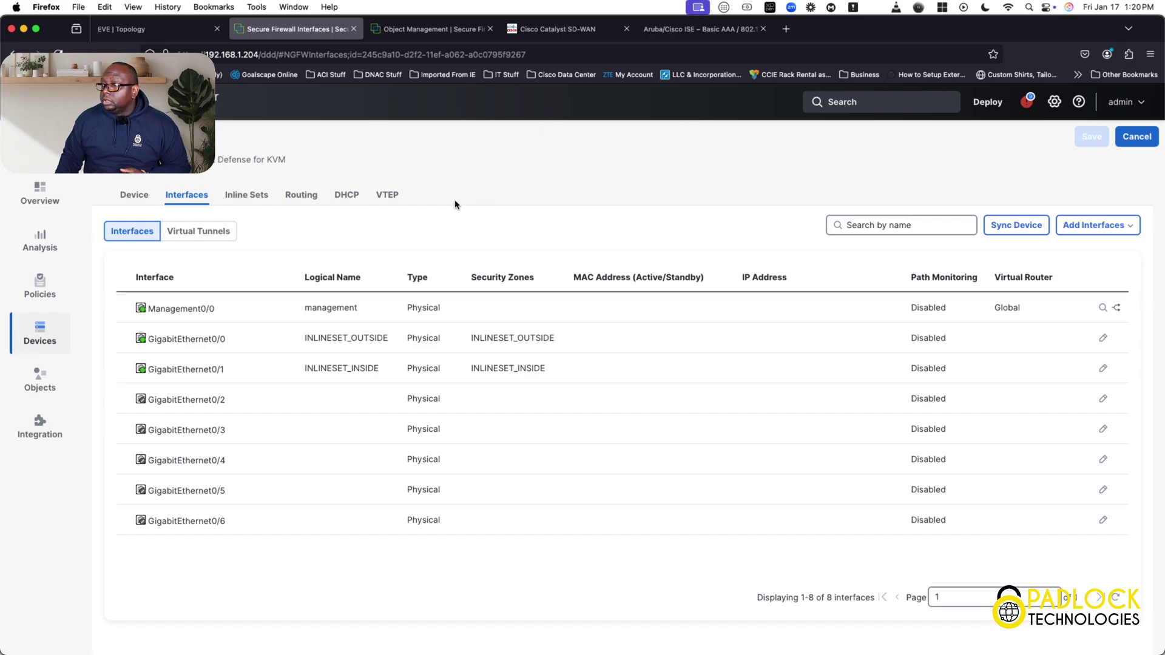
pyautogui.click(261, 199)
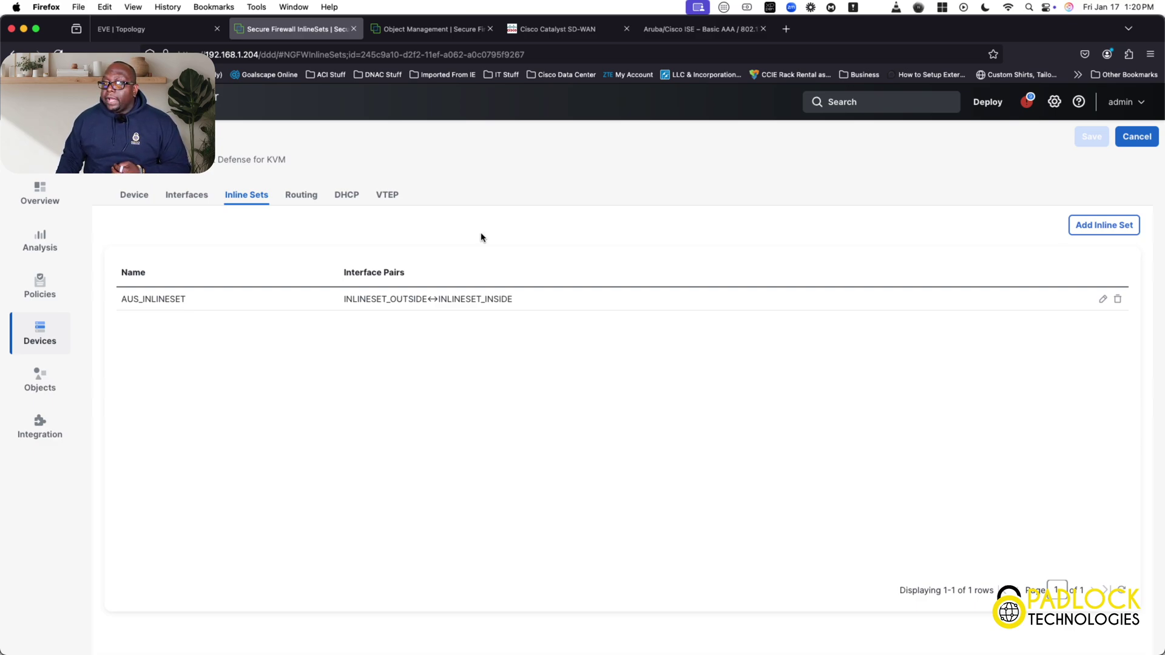
pyautogui.click(196, 194)
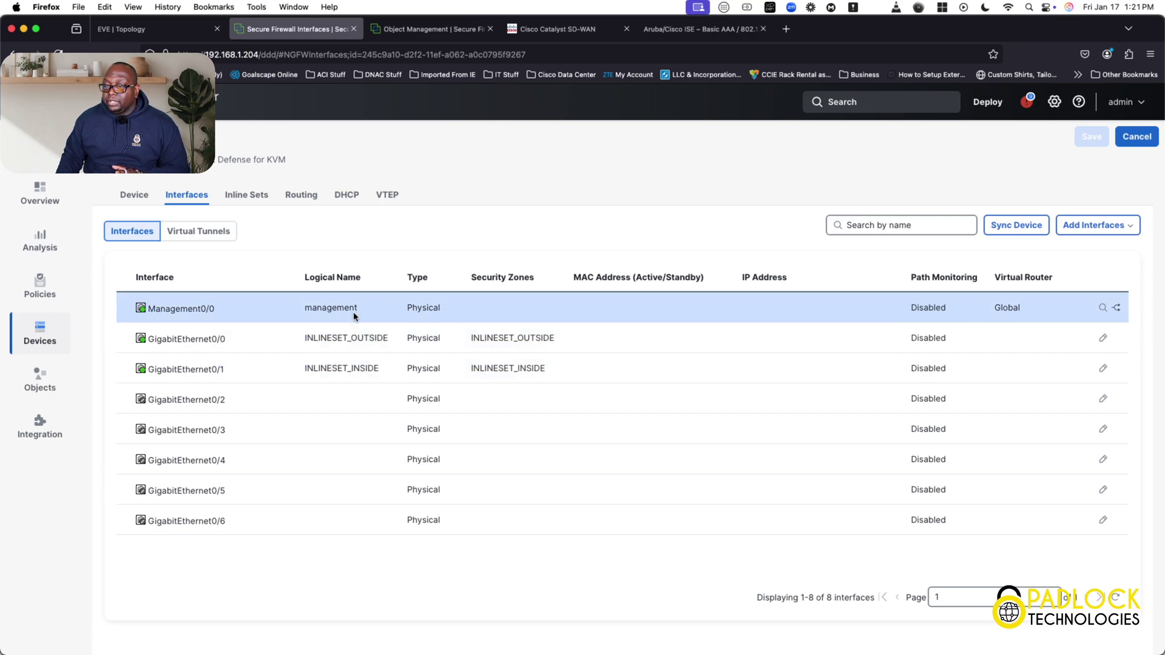
# Review the general and advanced settings of the AUS_INLINESET inline set and close it without changes
pyautogui.click(261, 201)
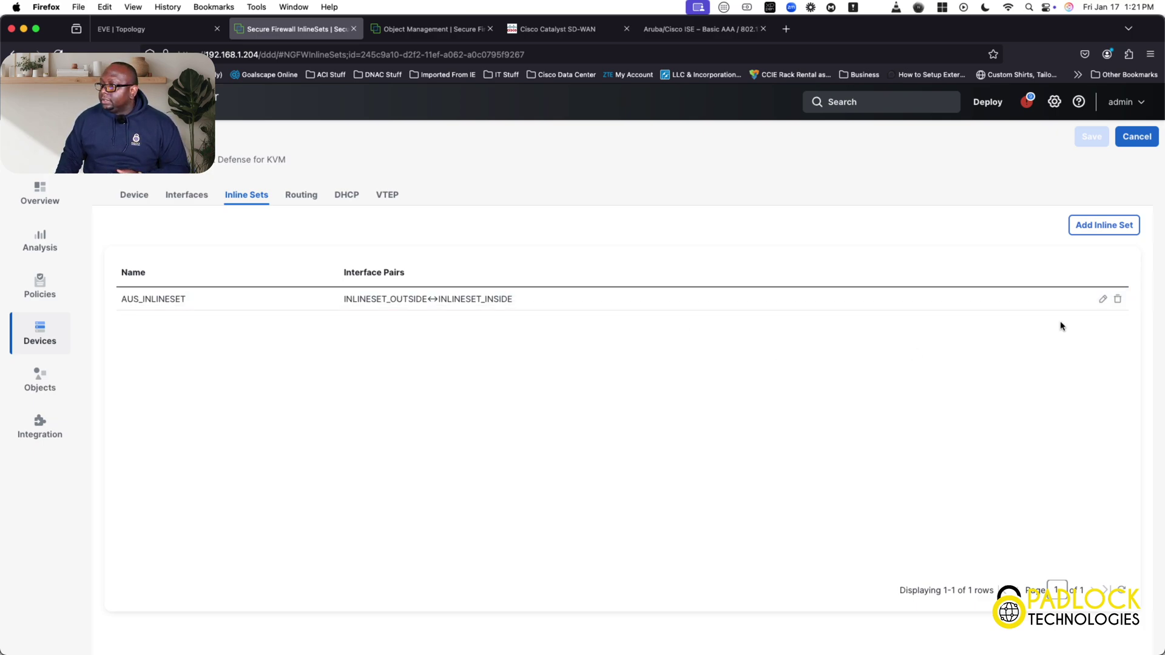
pyautogui.click(1102, 298)
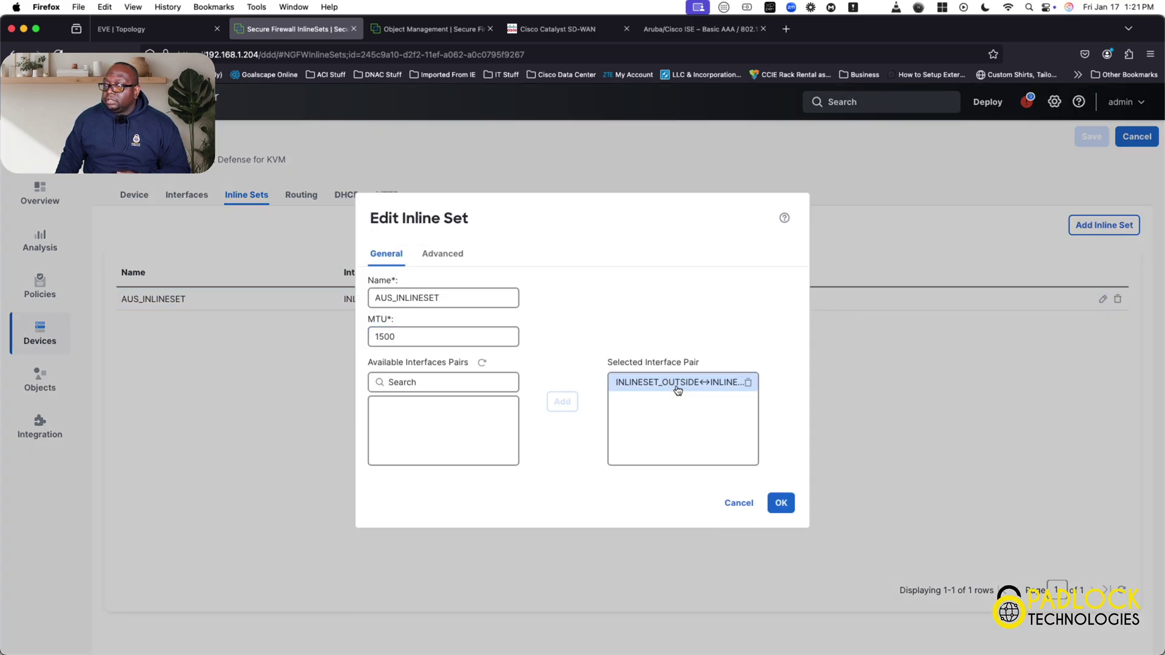
pyautogui.click(436, 256)
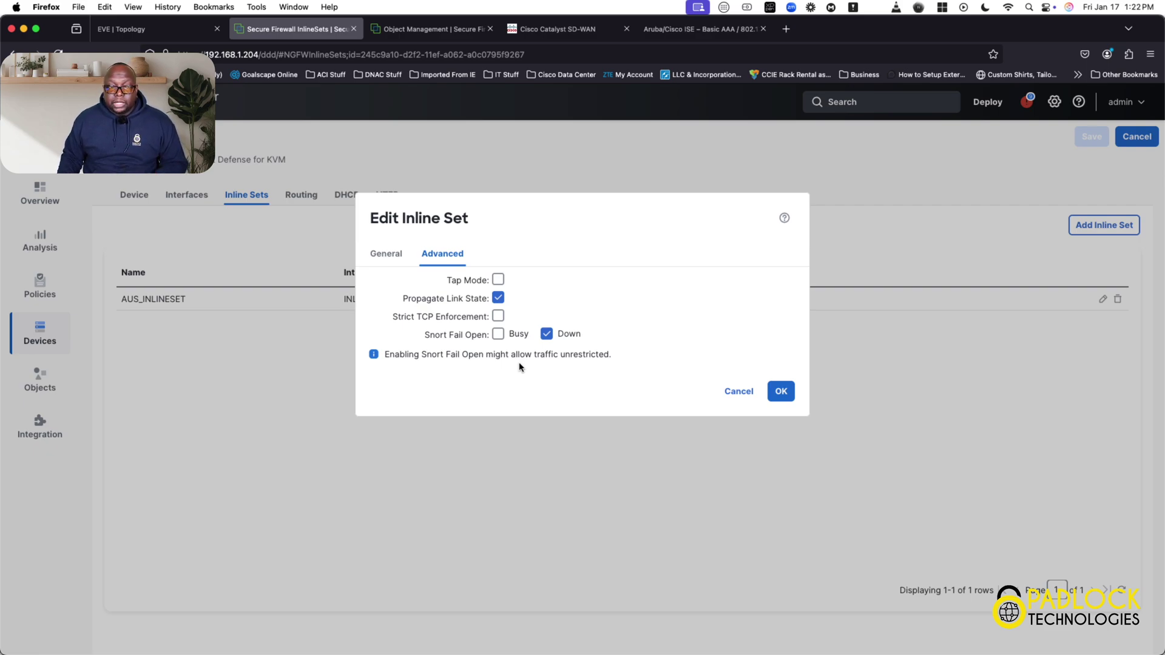
pyautogui.click(735, 392)
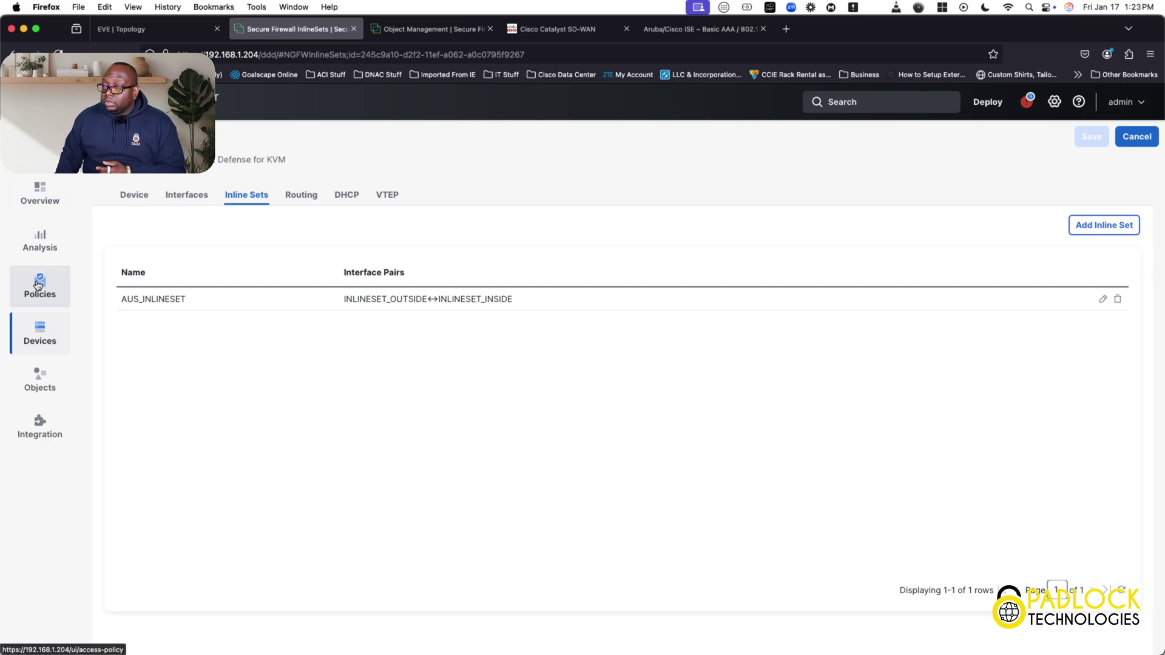
# Open the ACP_TFW_IS access control policy for editing from the access control policy list
pyautogui.moveTo(62, 284)
pyautogui.click(130, 224)
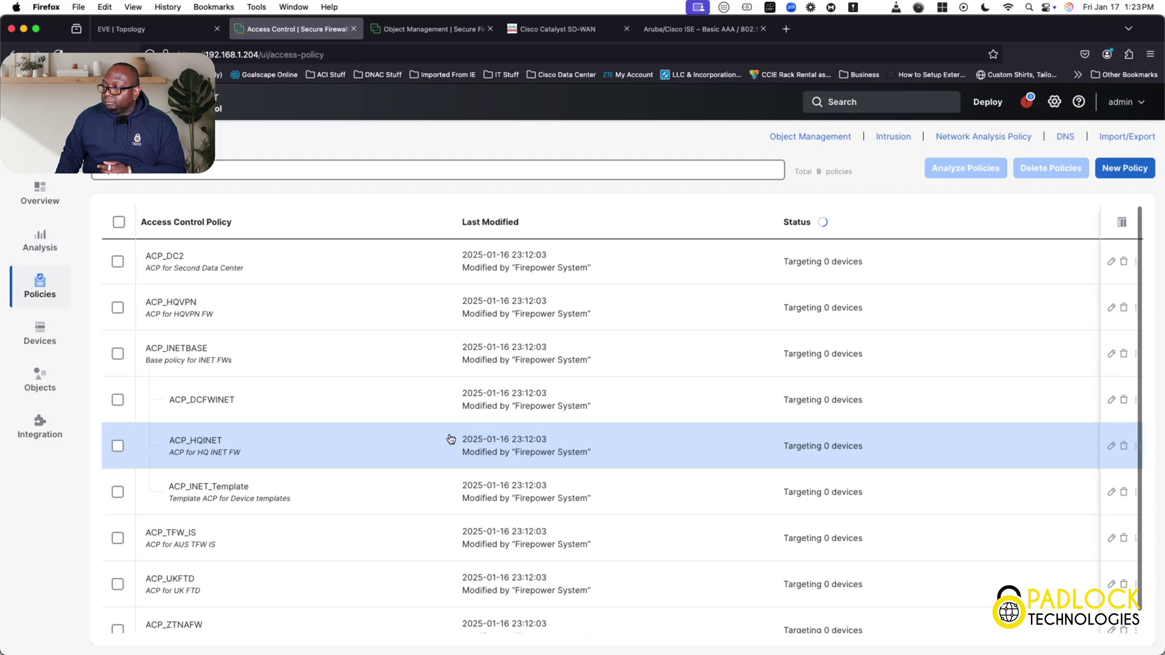
pyautogui.scroll(-1, 607, 448)
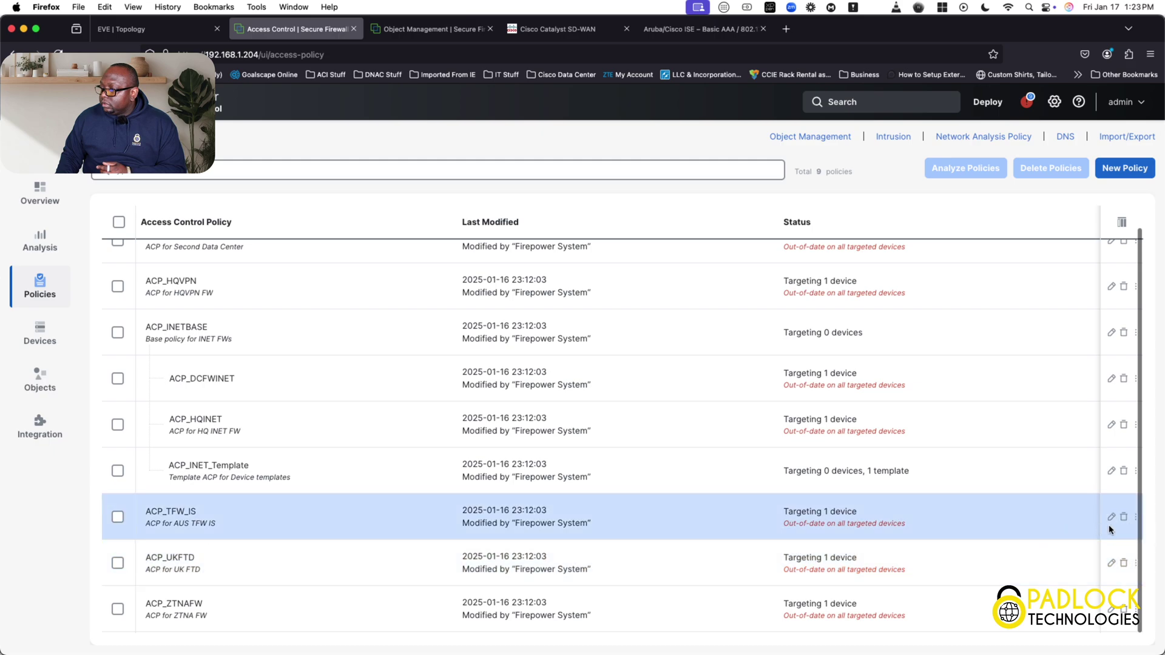
pyautogui.click(1112, 518)
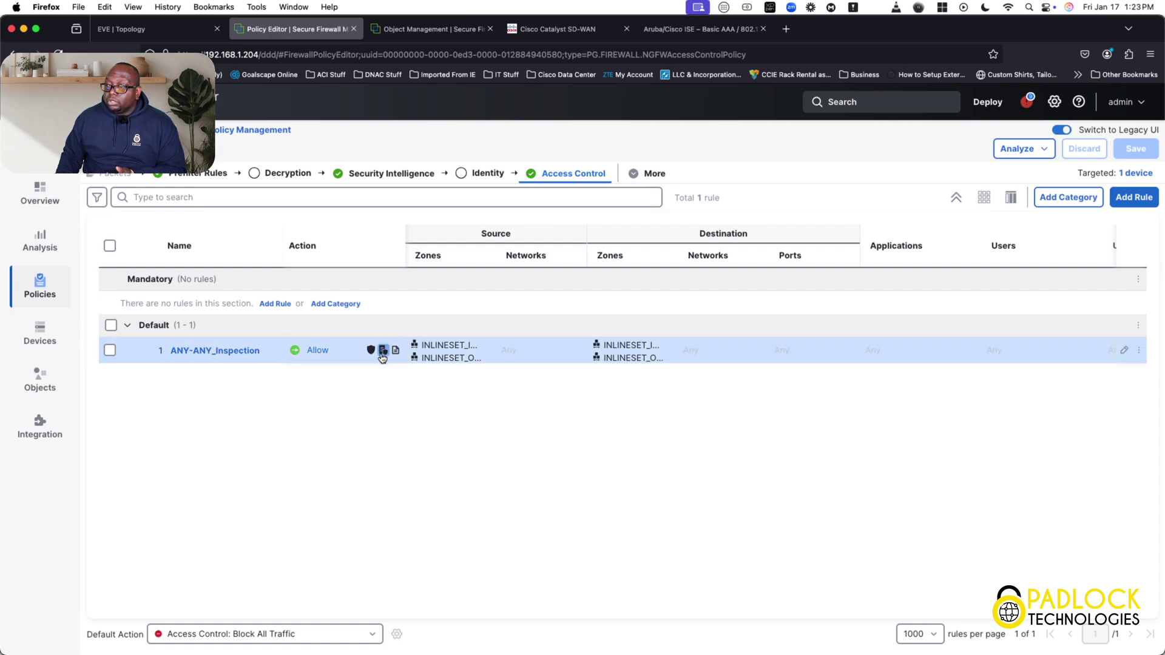
# Examine the ANY-ANY_Inspection rule's logging, zones, intrusion policy and file policy, and close it without changes
pyautogui.moveTo(382, 357)
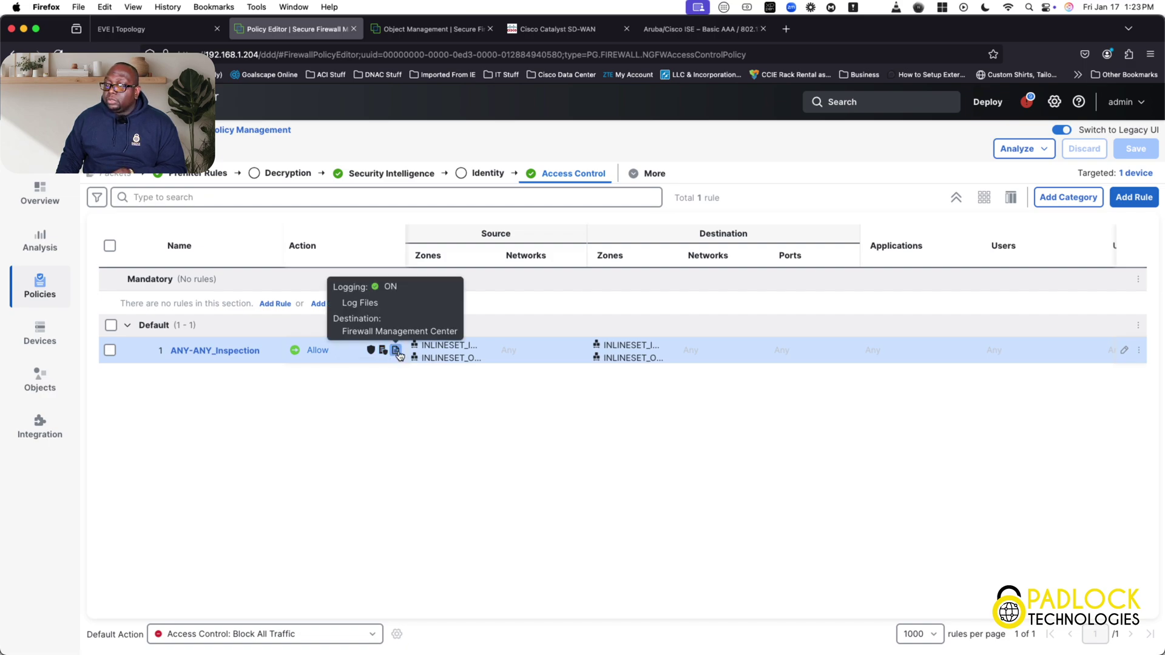
pyautogui.click(1123, 351)
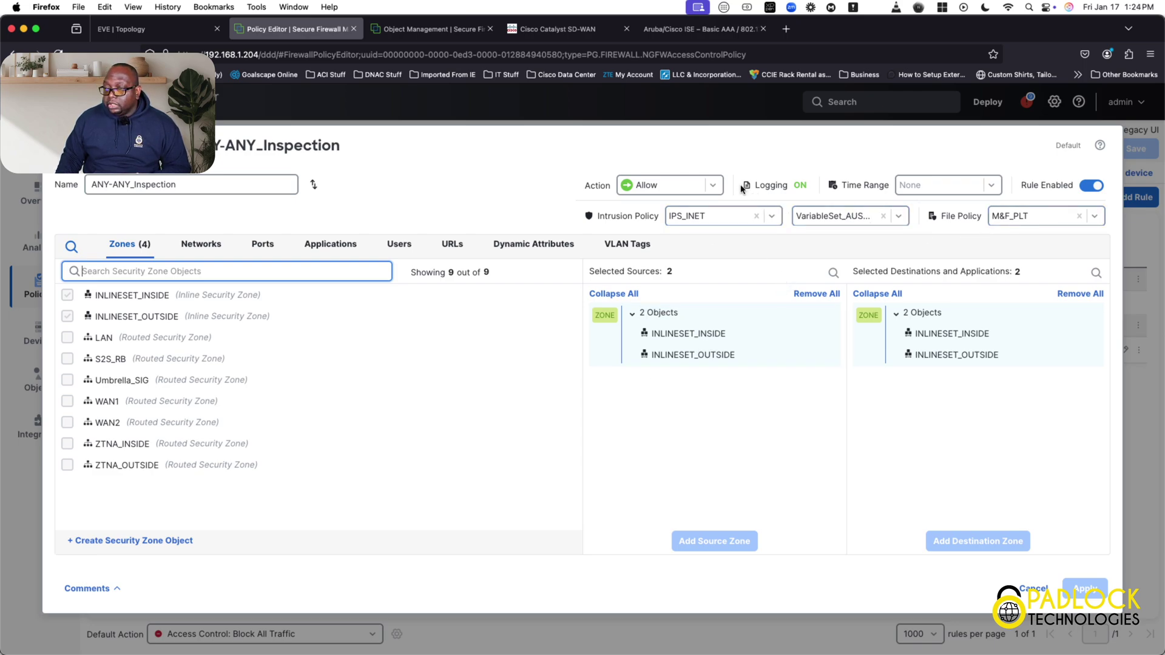
pyautogui.click(1024, 596)
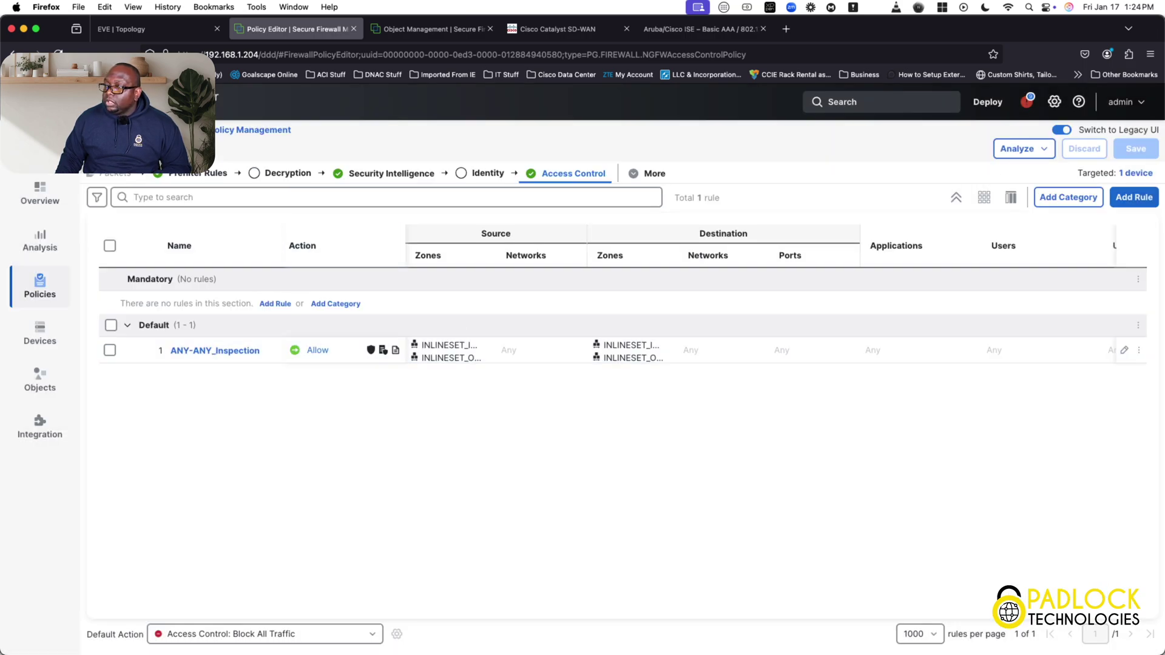
# Open the Unified Events view to query the firewall's recent events
pyautogui.moveTo(60, 239)
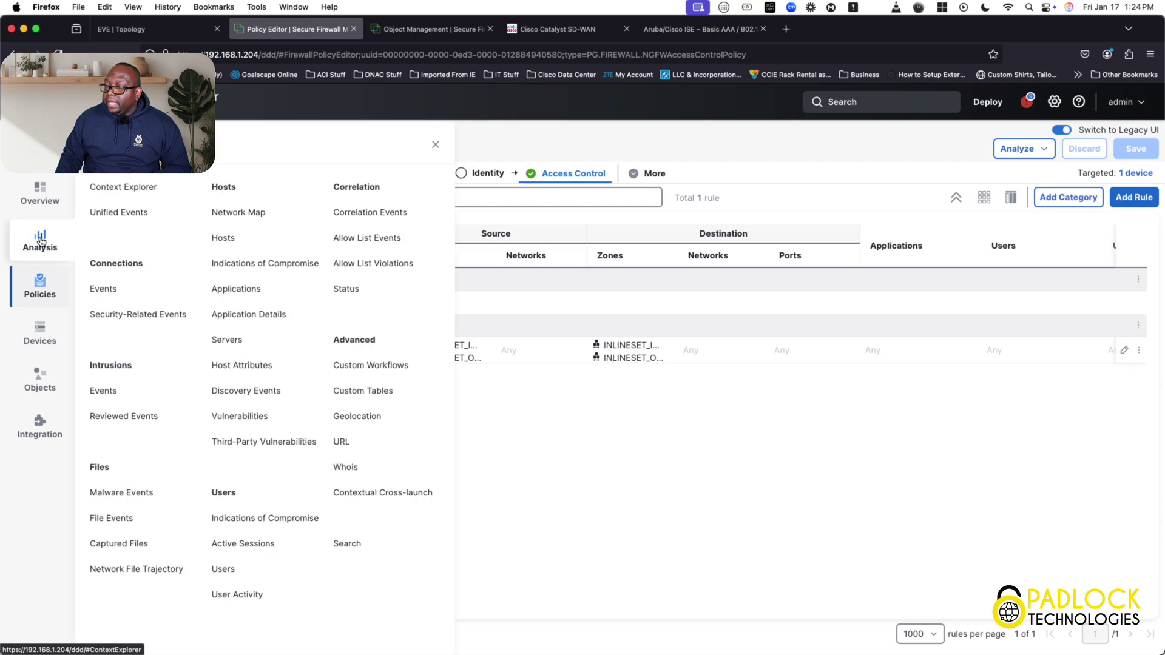
pyautogui.click(107, 214)
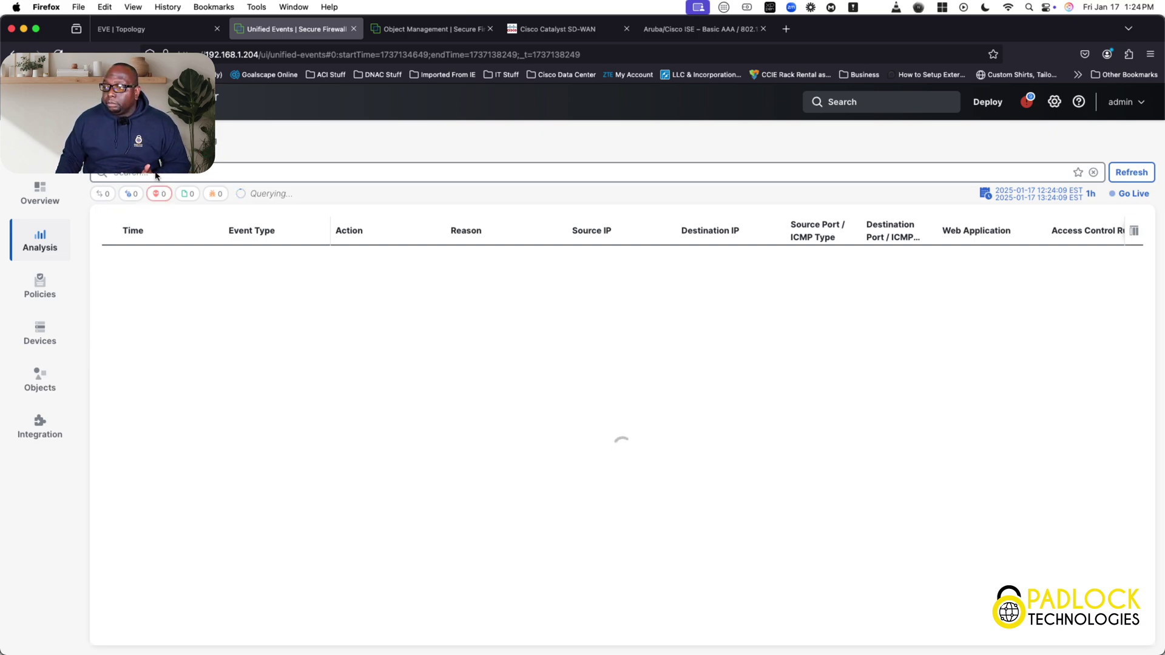
# Return to the EVE topology, open the Remote-PC console and move its window clear of the Remote-PC and FTD-TFW nodes
pyautogui.click(153, 28)
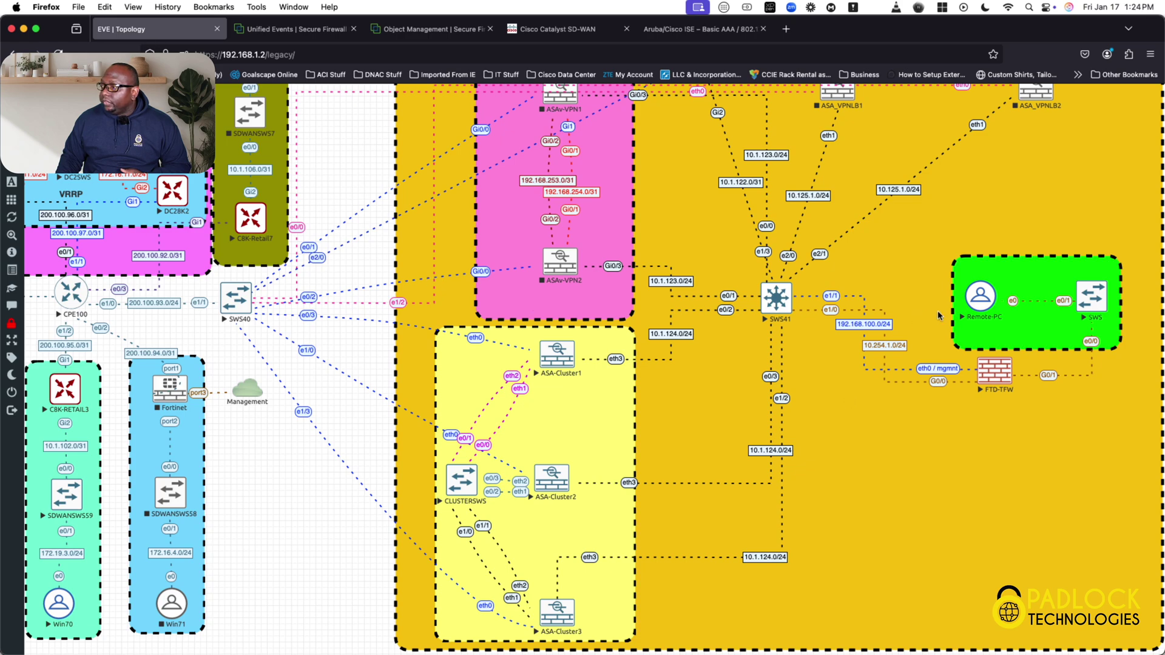
pyautogui.click(972, 305)
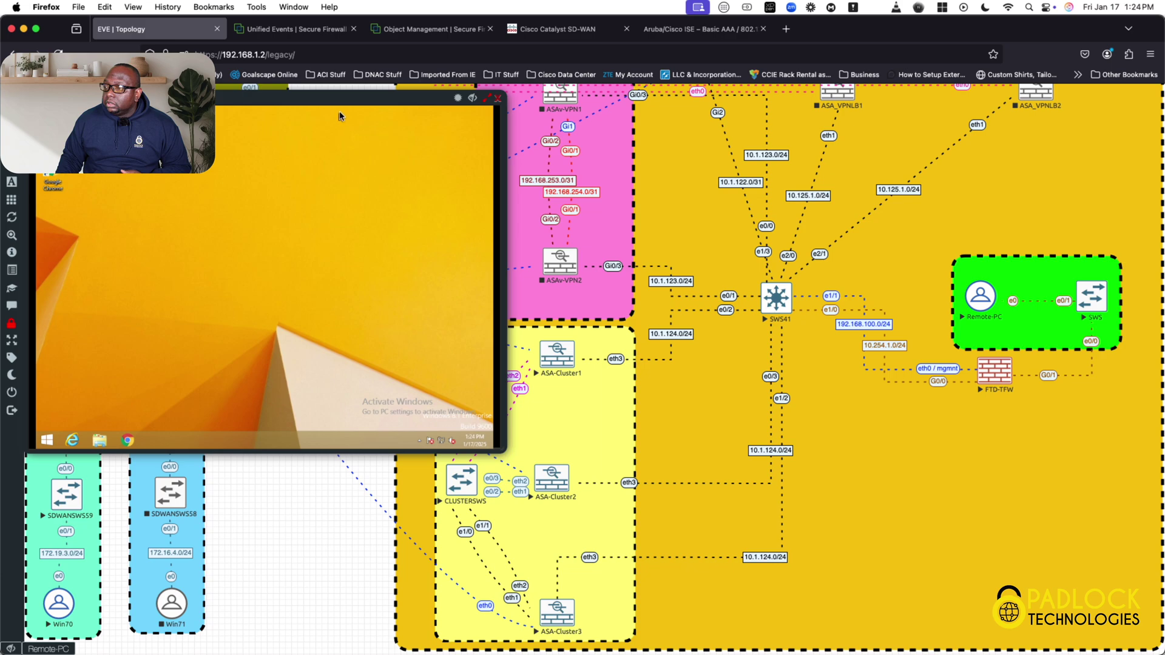
pyautogui.moveTo(350, 102); pyautogui.dragTo(662, 168)
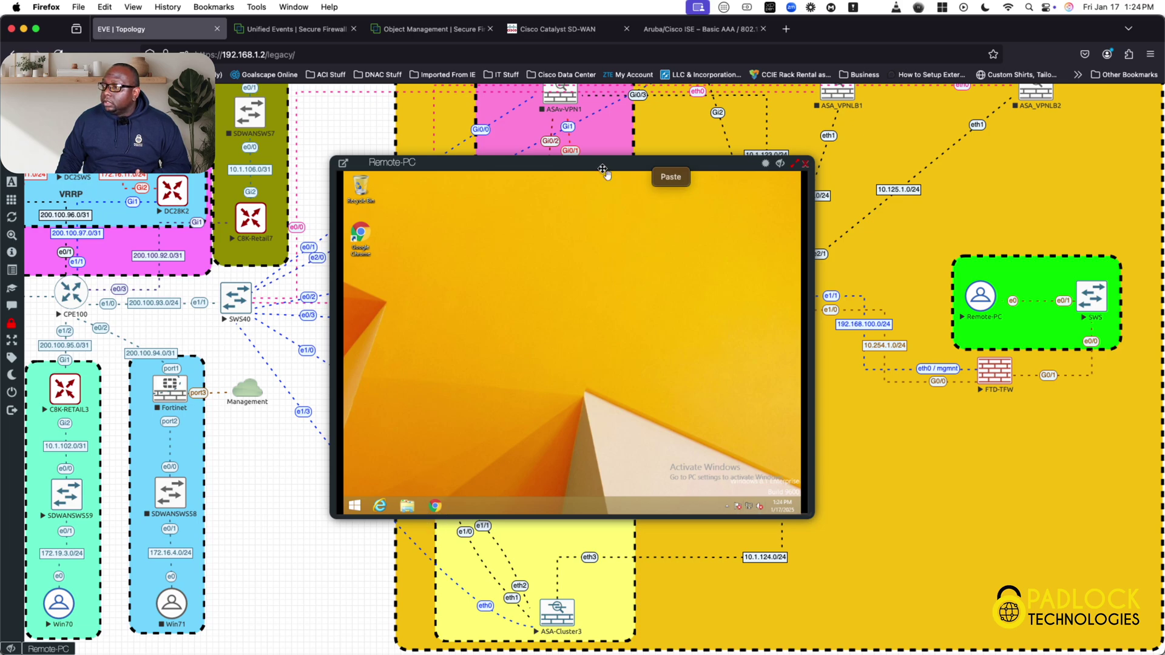
pyautogui.moveTo(572, 167); pyautogui.dragTo(454, 207)
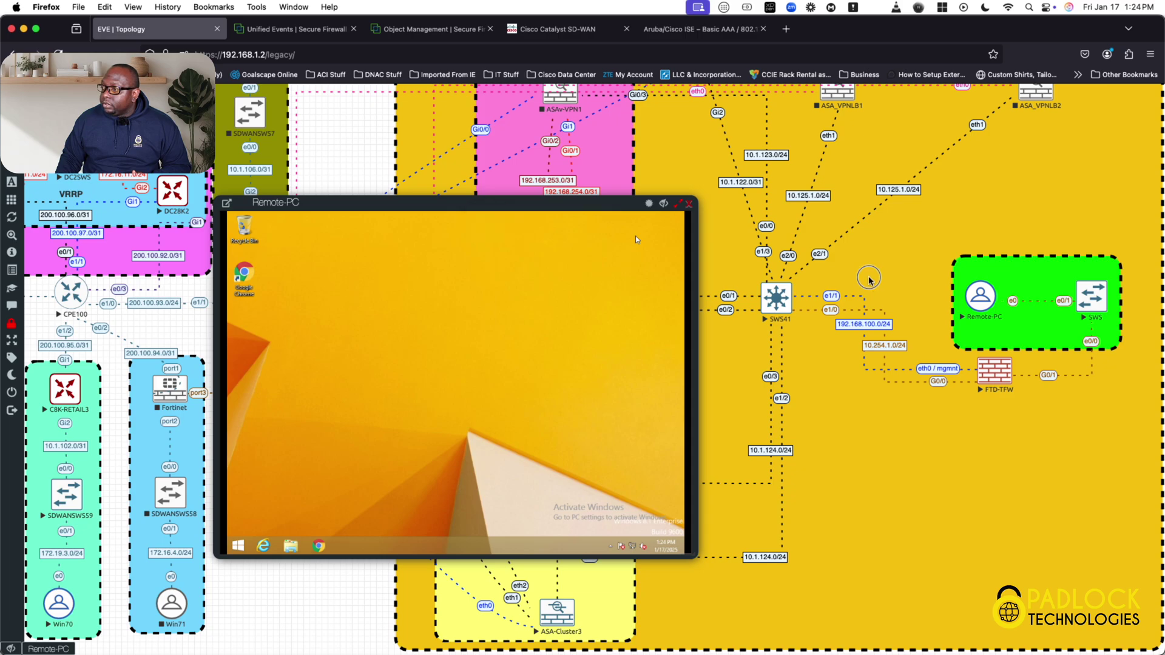
# Open a command prompt (cmd) on Remote-PC through the Run dialog
pyautogui.scroll(3, 870, 284)
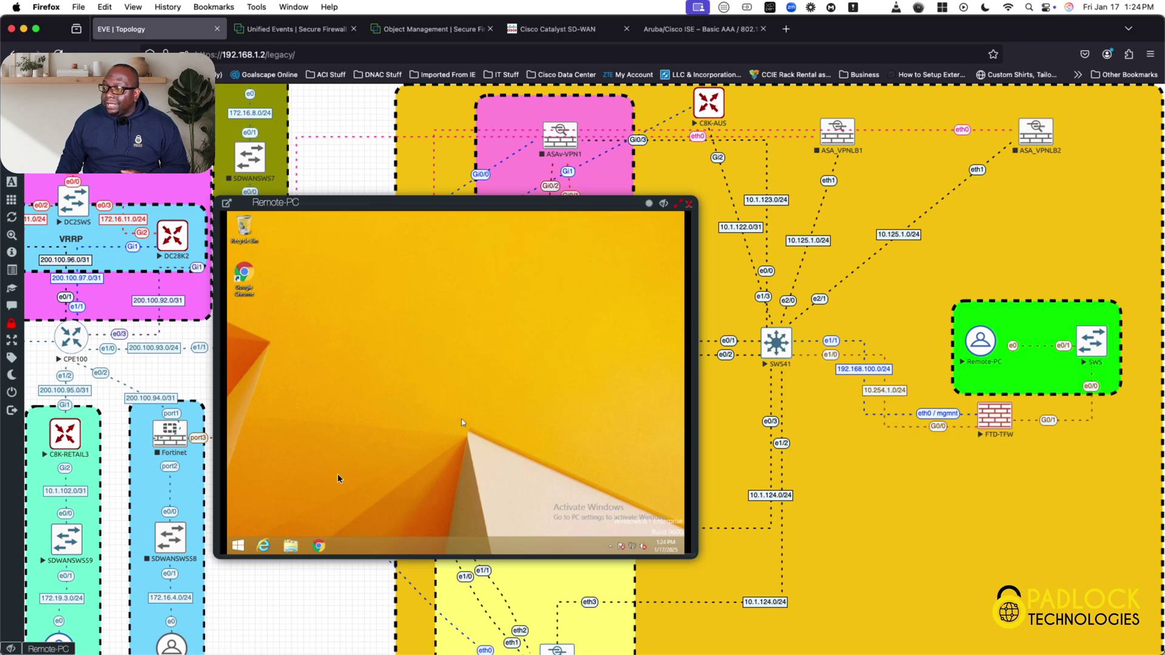
pyautogui.rightClick(239, 547)
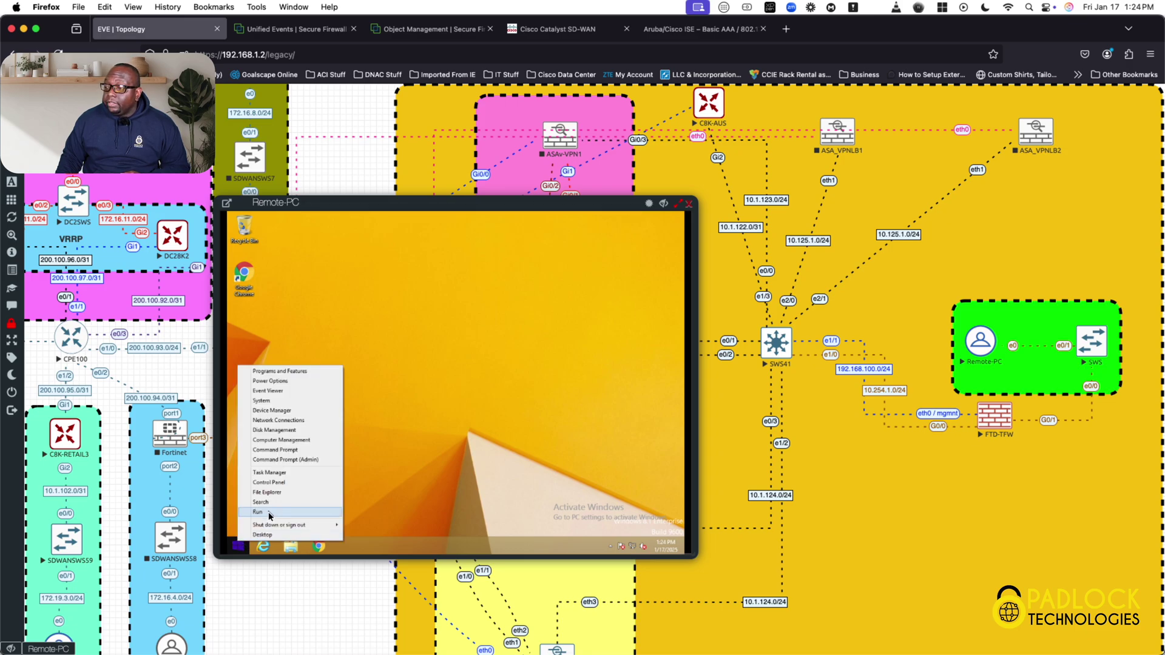
pyautogui.click(269, 512)
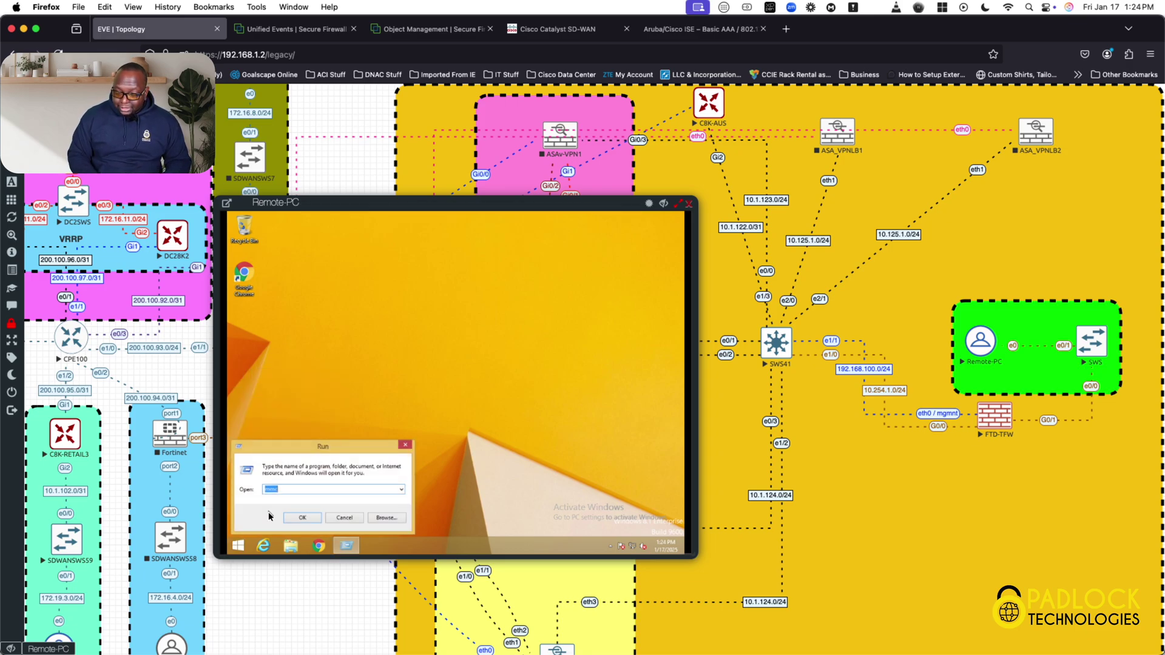
pyautogui.write('c')
pyautogui.press('BackSpace')
pyautogui.press('BackSpace')
pyautogui.write('md')
pyautogui.press('Return')
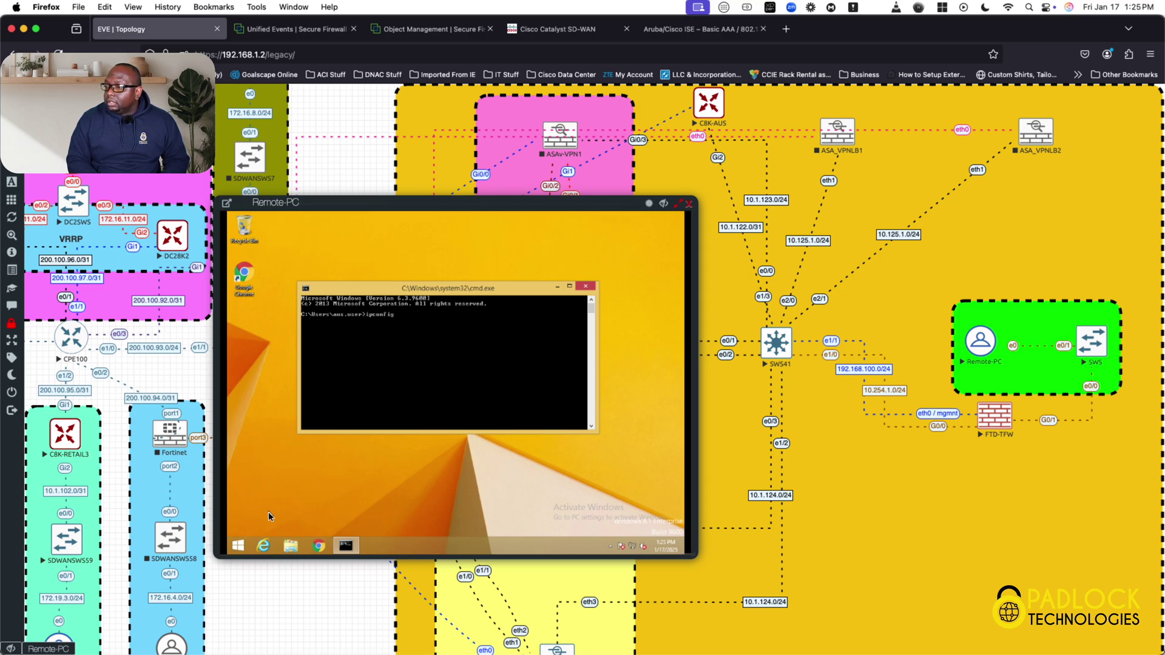
# Display Remote-PC's IP settings with ipconfig and ping 10.172.1.1
pyautogui.write('ipconfig')
pyautogui.press('Return')
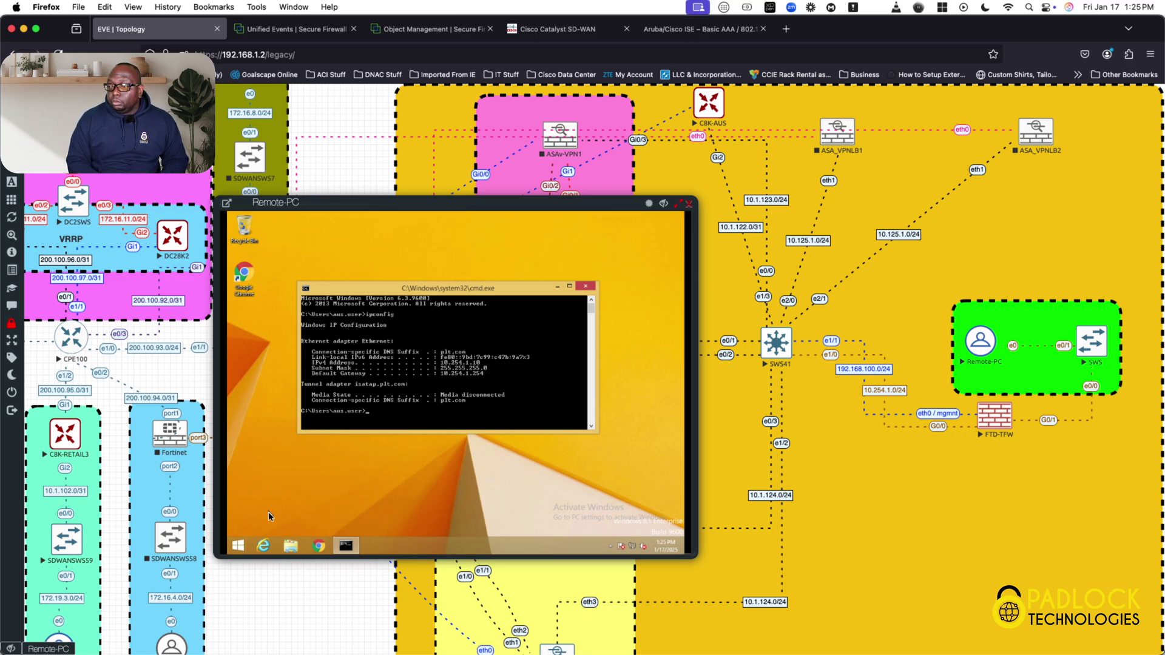
pyautogui.write('10.172.1.')
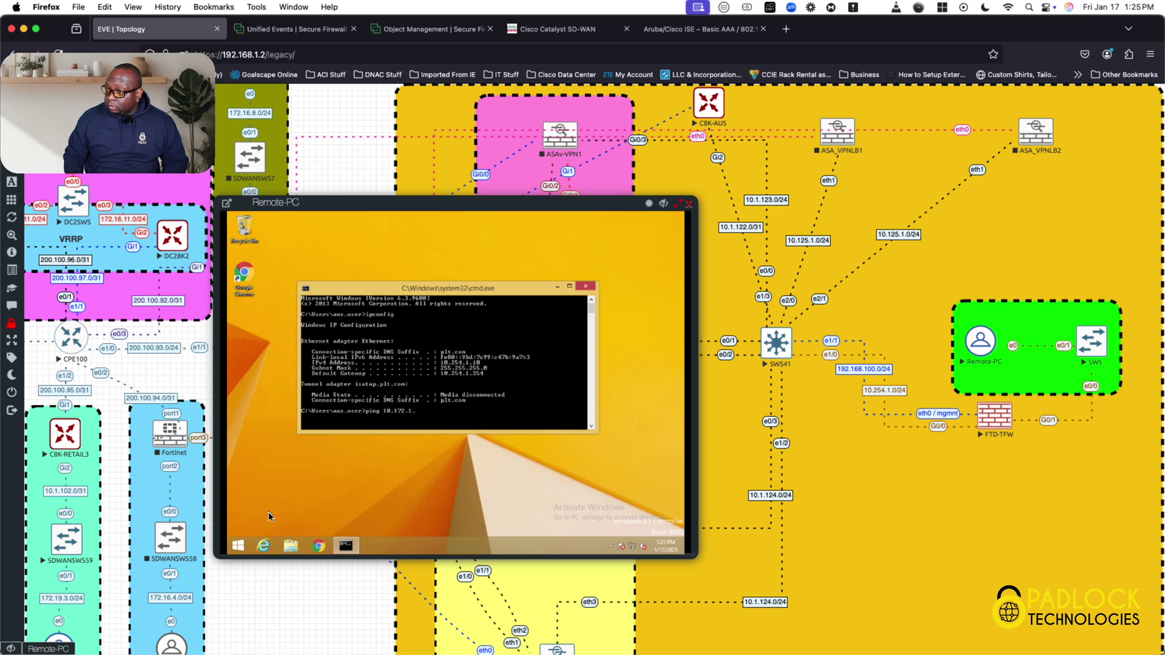
pyautogui.write('1')
pyautogui.press('Return')
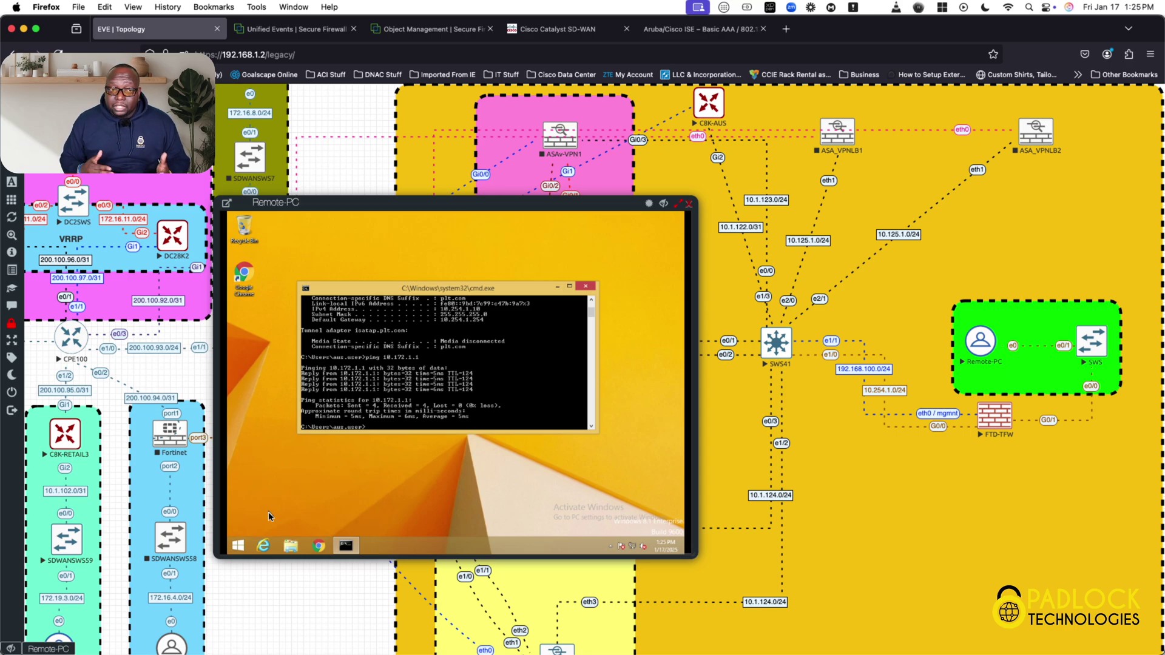
pyautogui.click(244, 281)
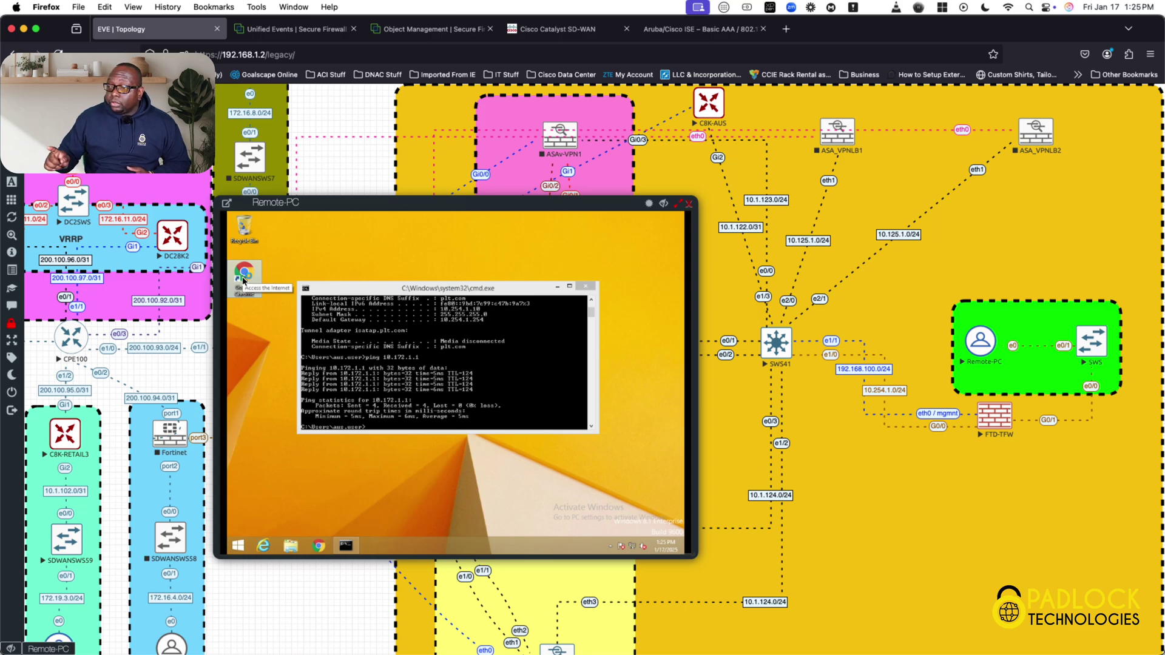
pyautogui.doubleClick(243, 280)
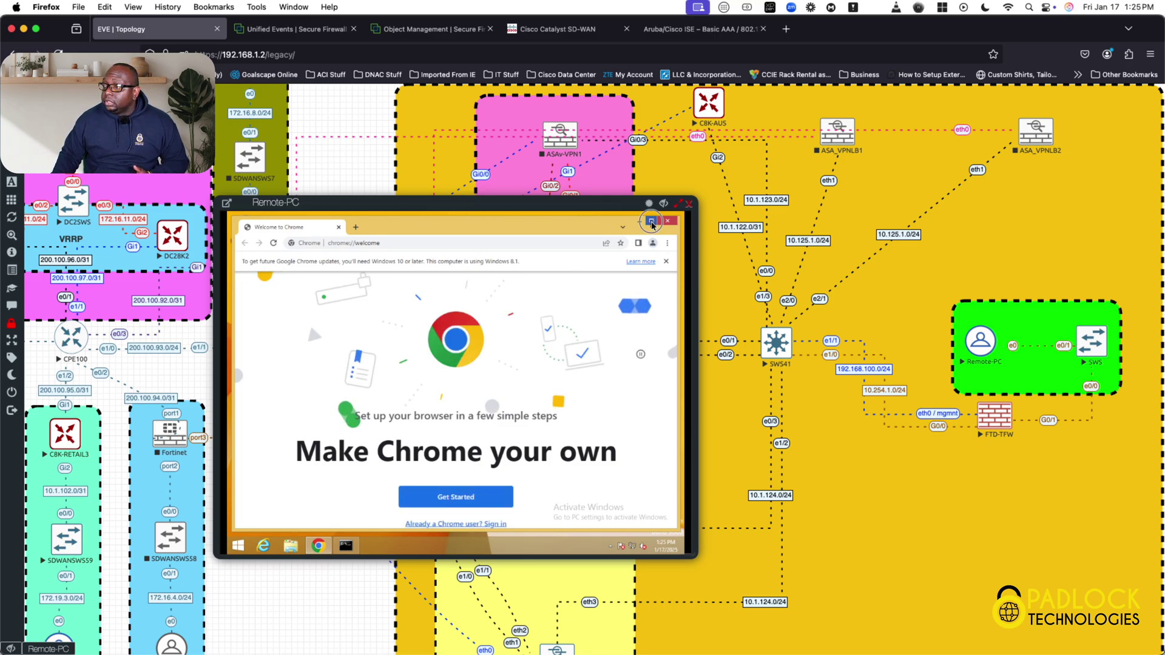
pyautogui.doubleClick(395, 226)
pyautogui.click(494, 235)
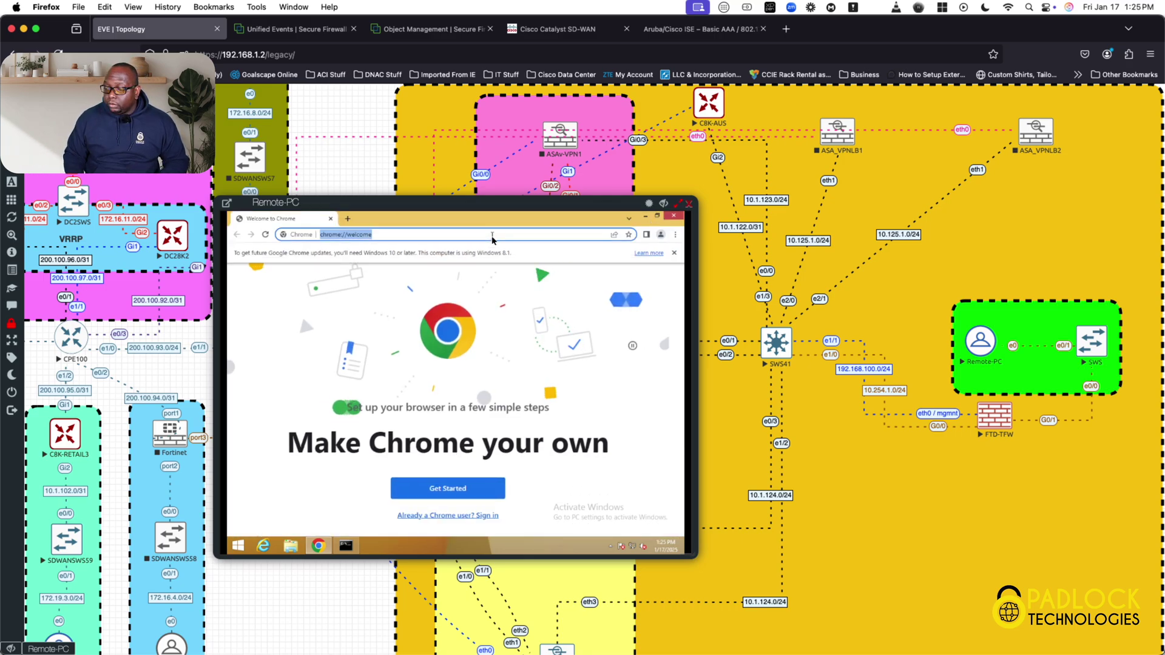
pyautogui.write('www')
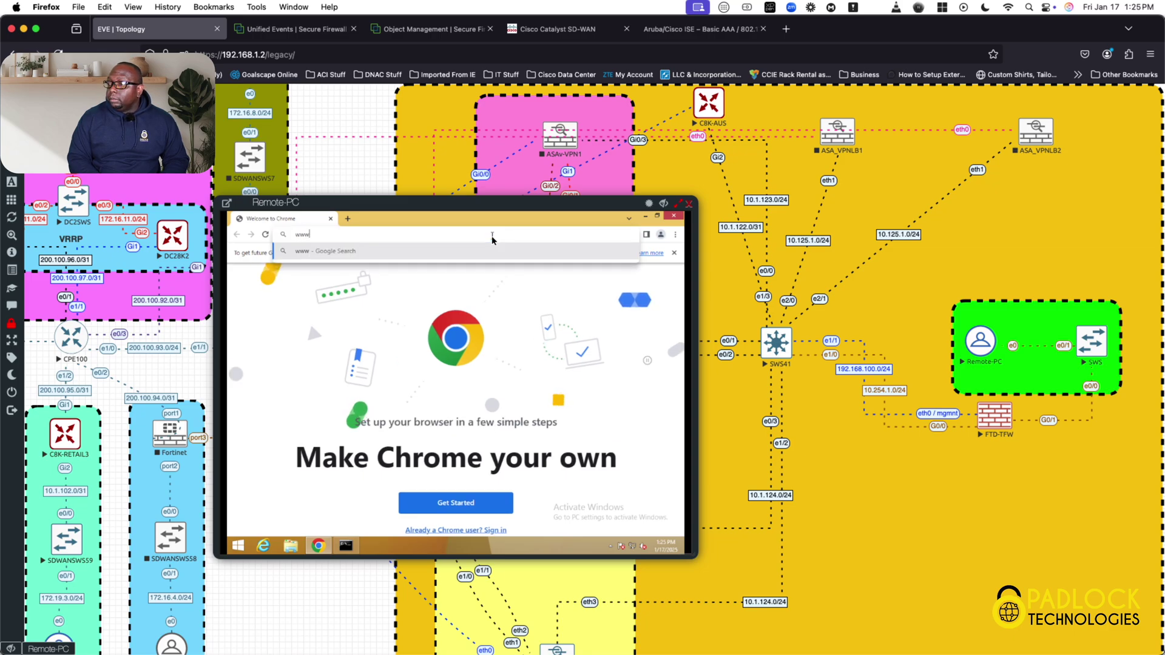
pyautogui.write('.n')
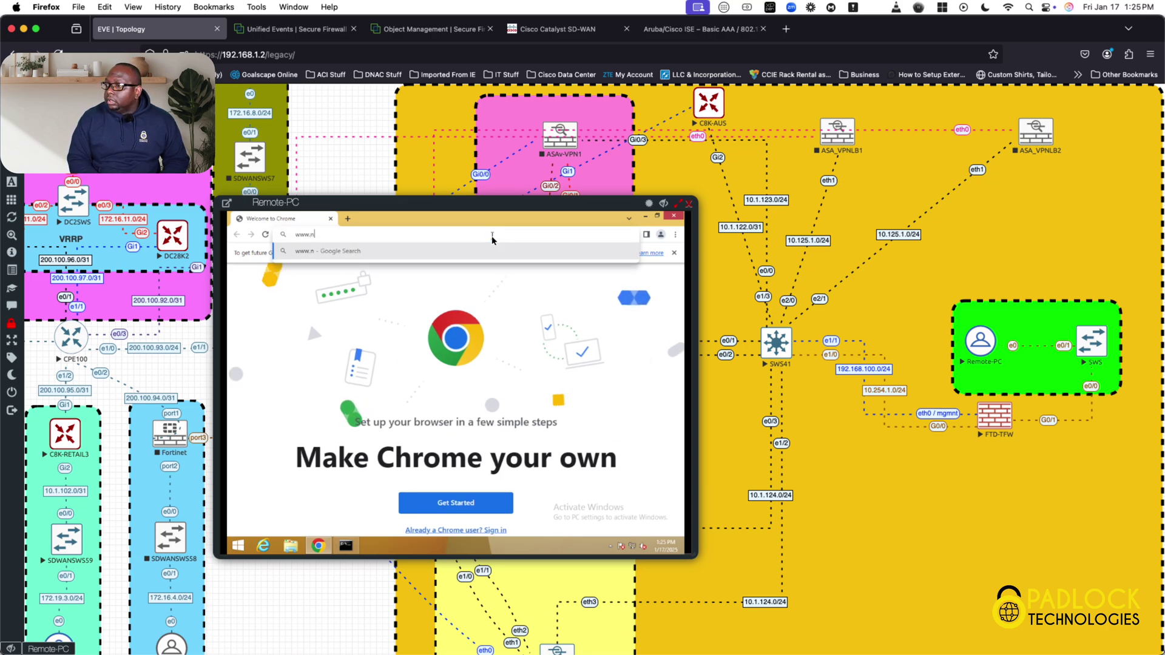
pyautogui.write('ba.com')
pyautogui.press('Return')
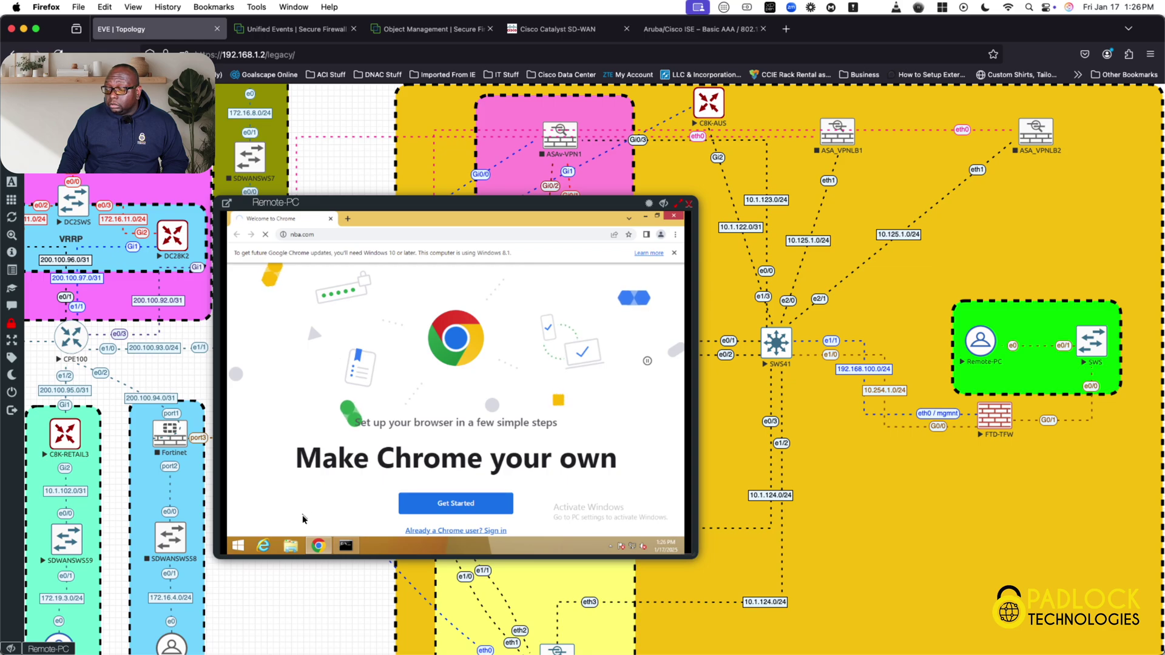
# Ping 1.1.1.1 from the Remote-PC command prompt, and minimize the prompt to uncover the browser
pyautogui.click(344, 548)
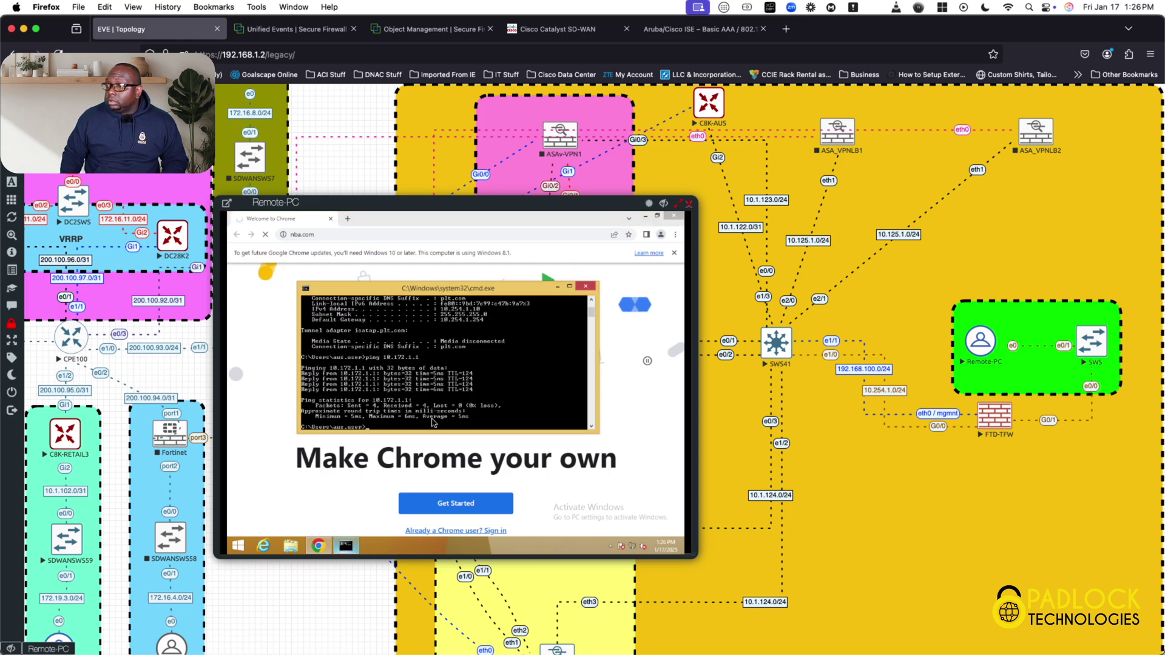
pyautogui.write('ping ')
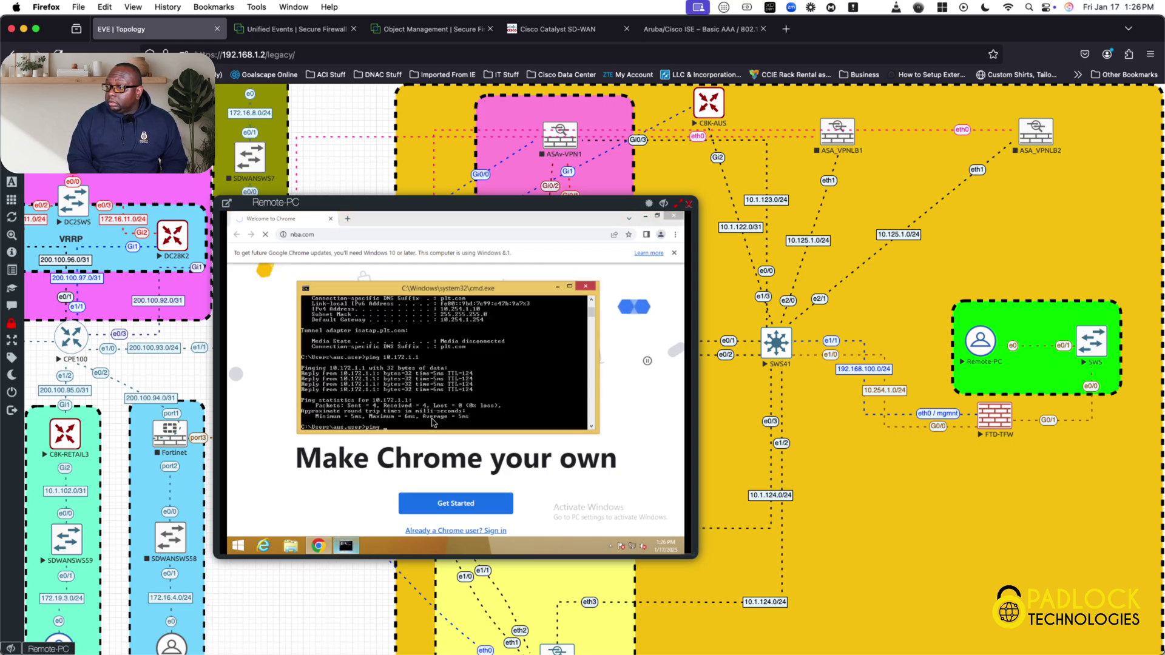
pyautogui.write('1.1.')
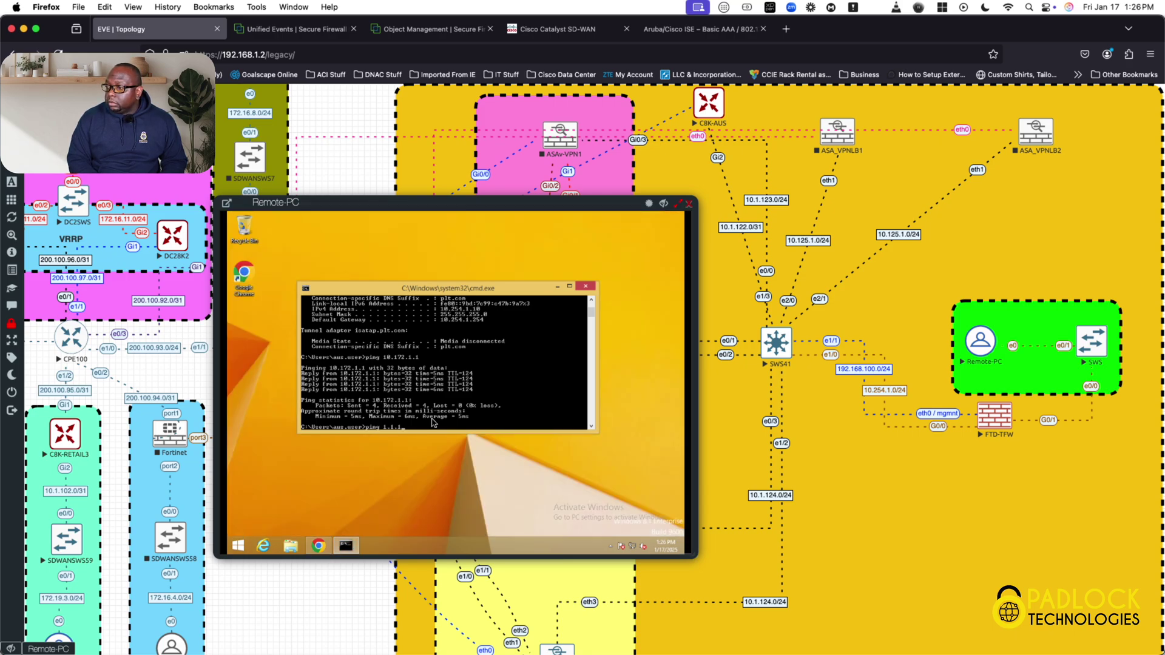
pyautogui.write('1.1')
pyautogui.press('Return')
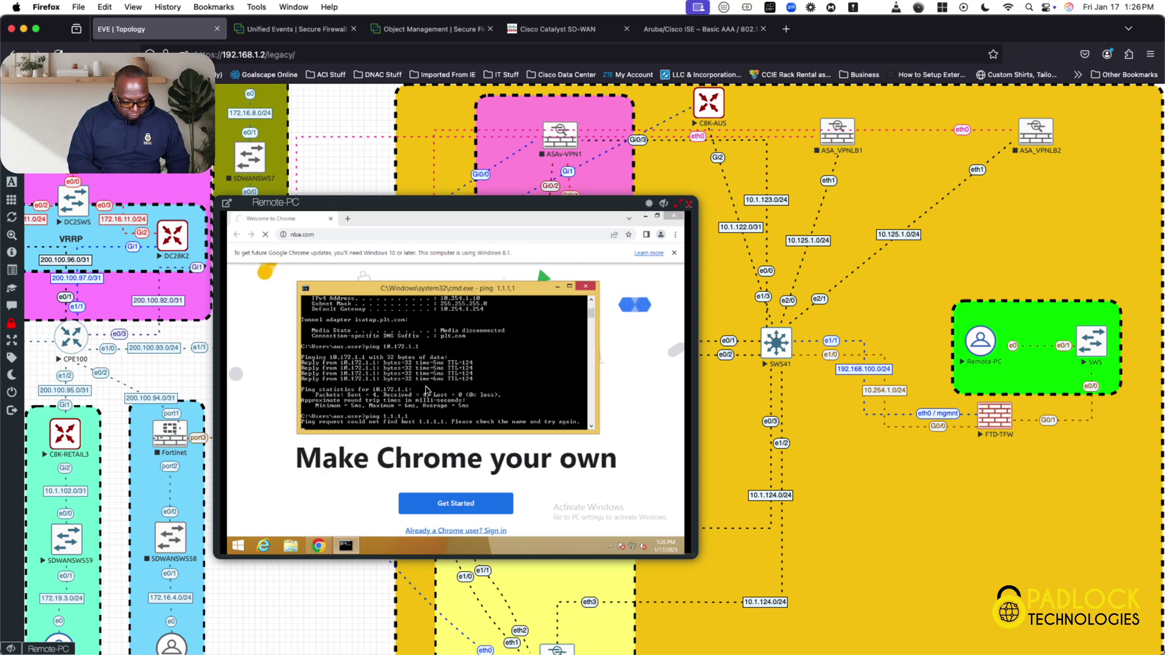
pyautogui.hotkey('ctrl', 'c')
pyautogui.press('Up')
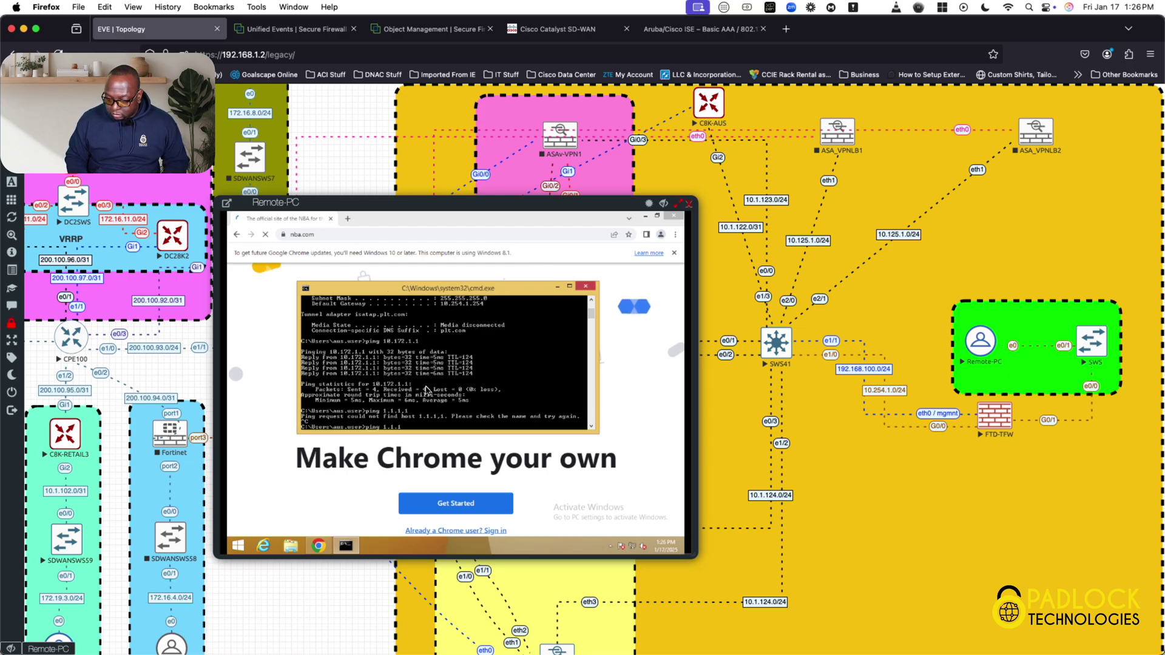
pyautogui.write('.')
pyautogui.press('Return')
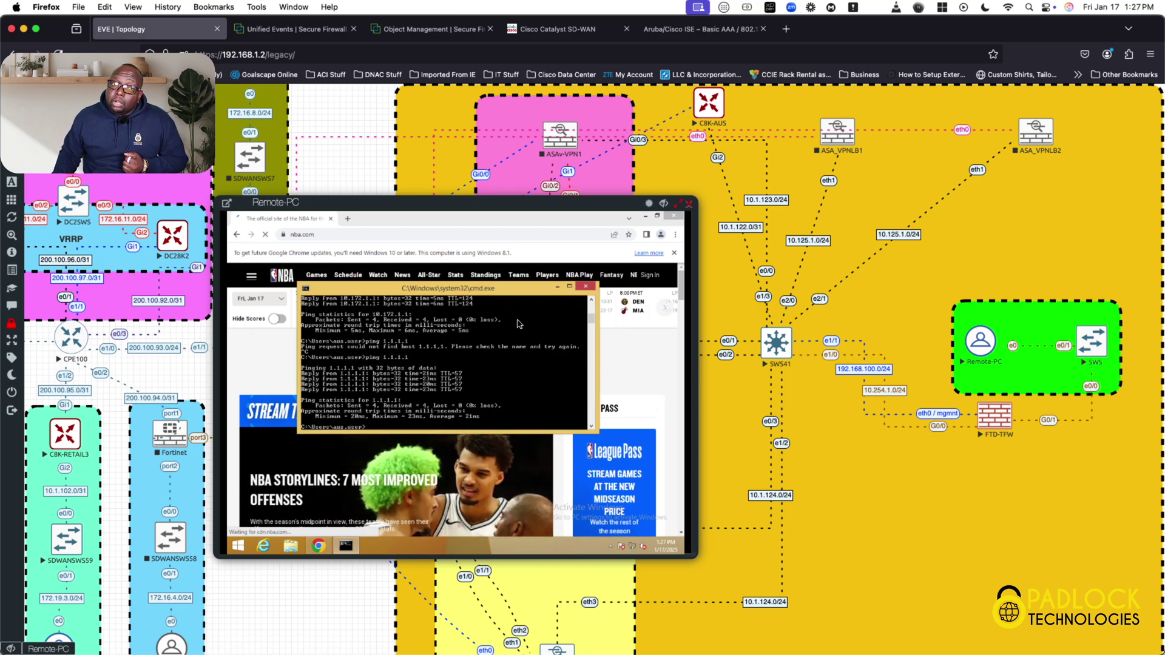
pyautogui.click(558, 287)
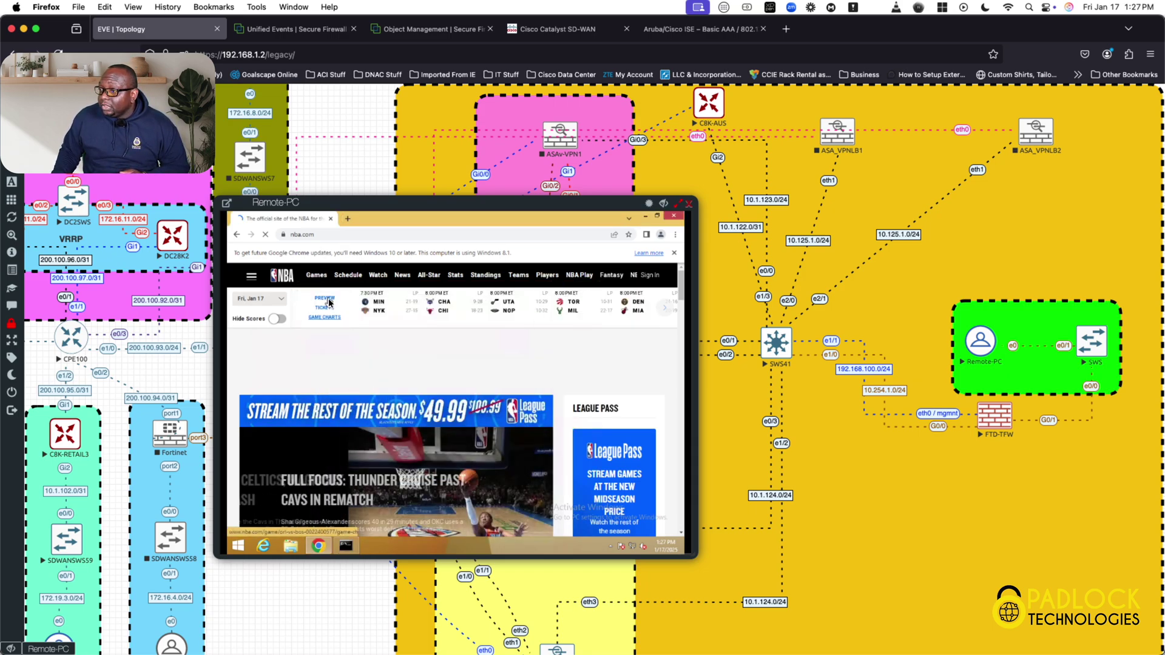
# Examine the issuer details of the nba.com site certificate, and close Chrome and the Remote-PC console
pyautogui.click(283, 235)
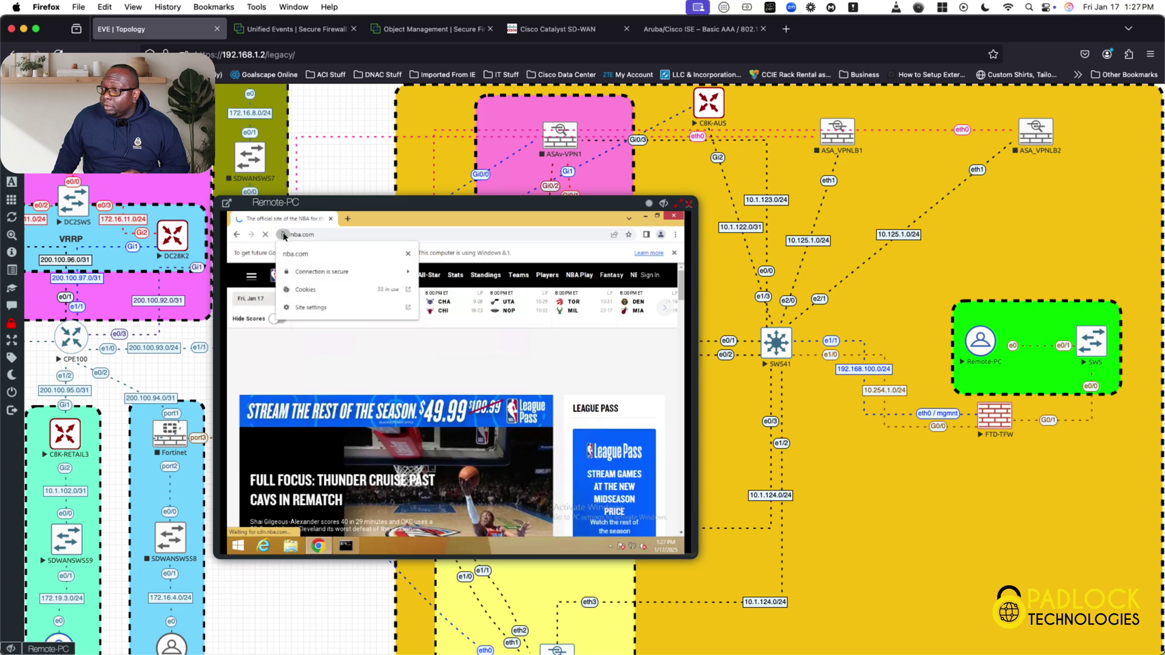
pyautogui.click(340, 275)
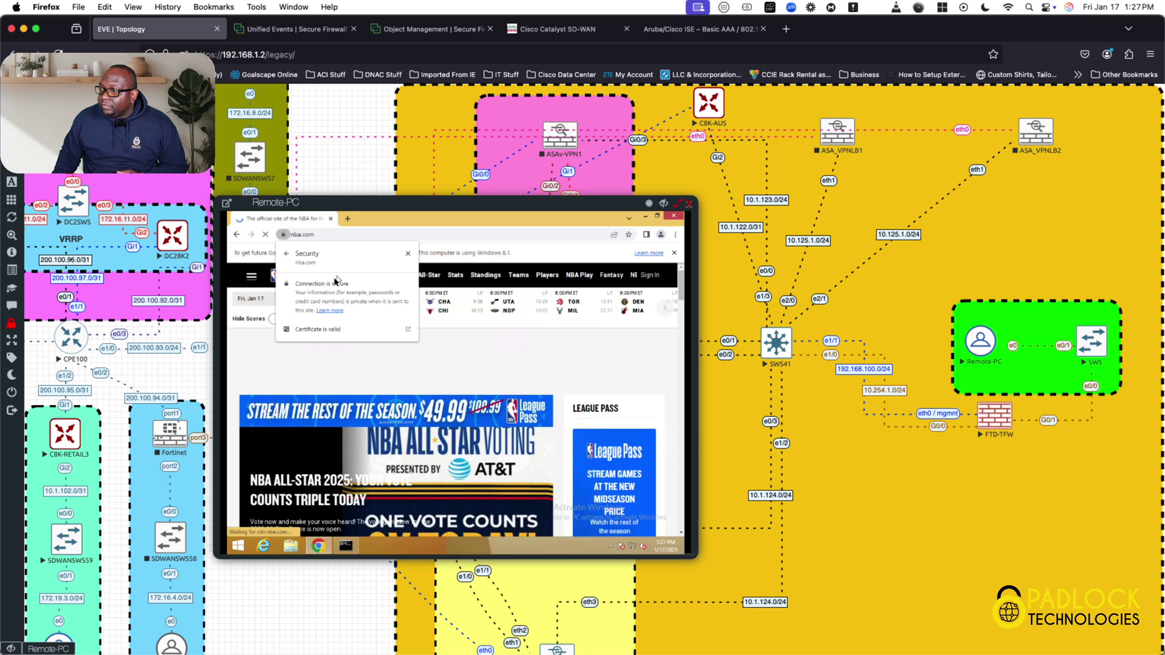
pyautogui.click(344, 335)
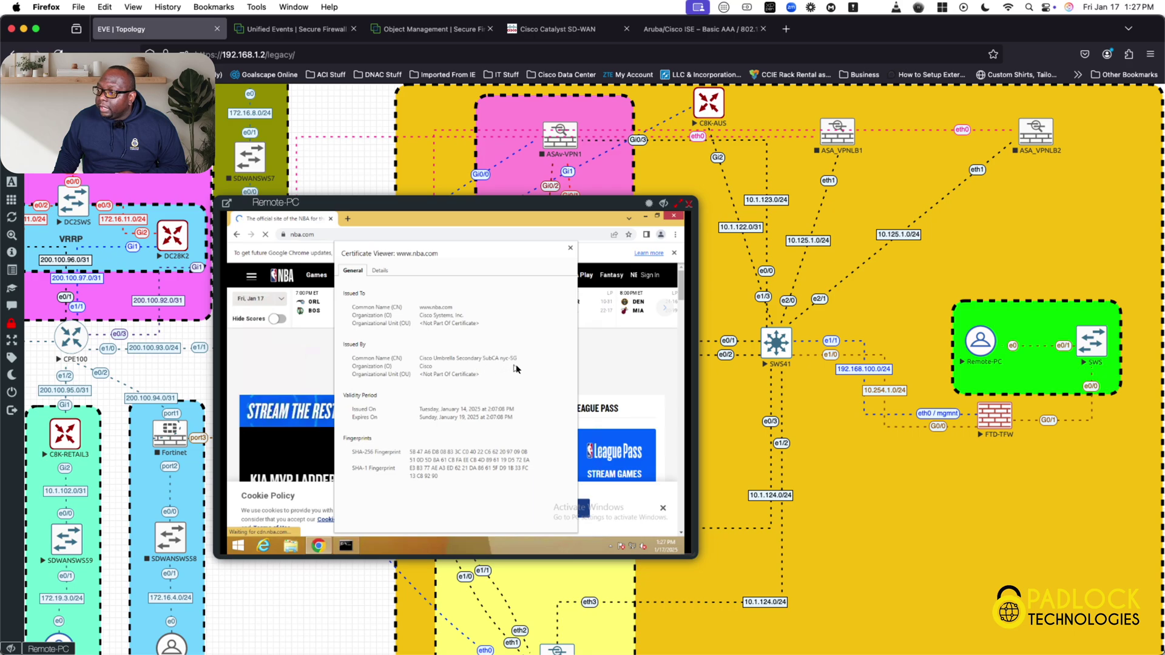
pyautogui.moveTo(515, 358); pyautogui.dragTo(432, 355)
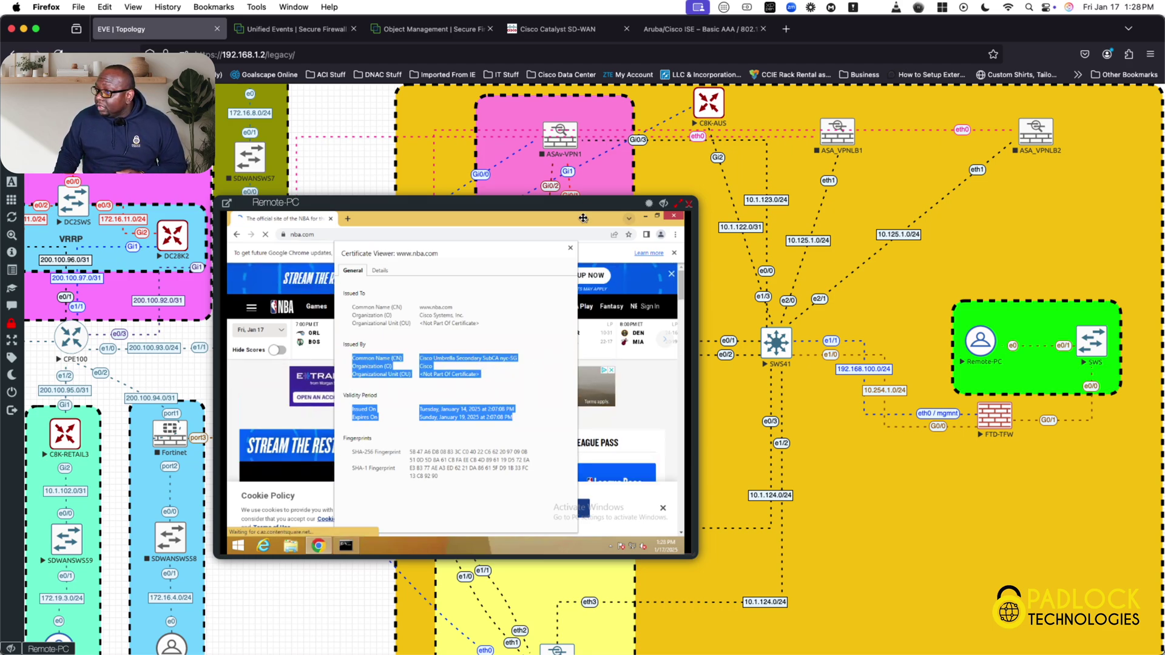
pyautogui.click(675, 220)
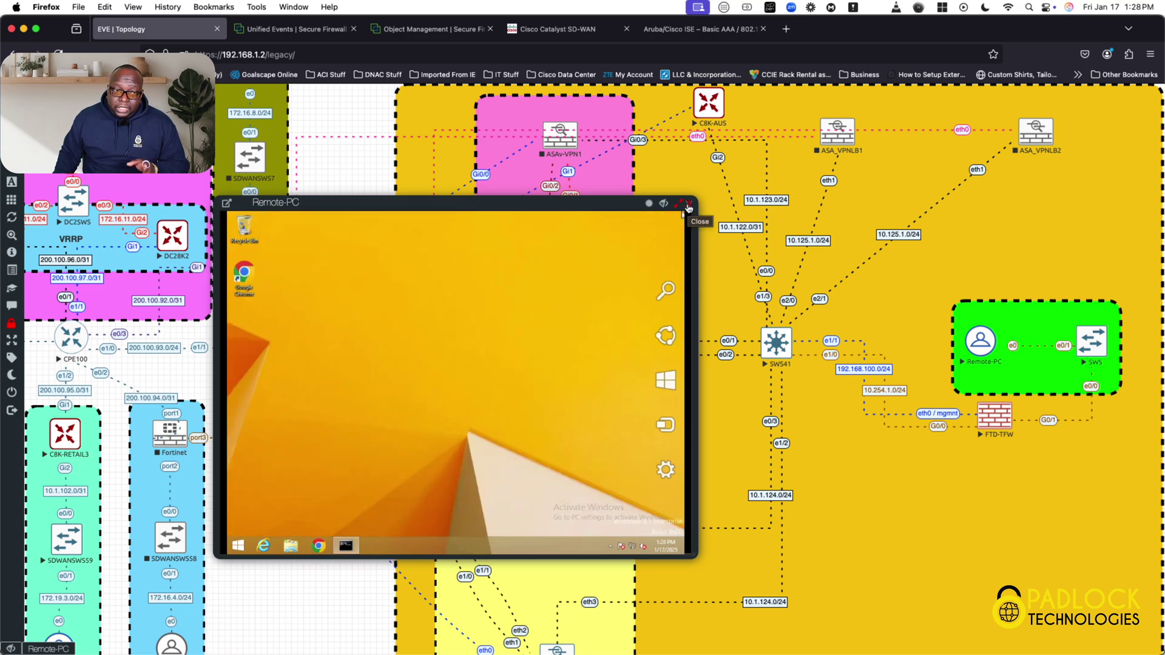
pyautogui.click(688, 204)
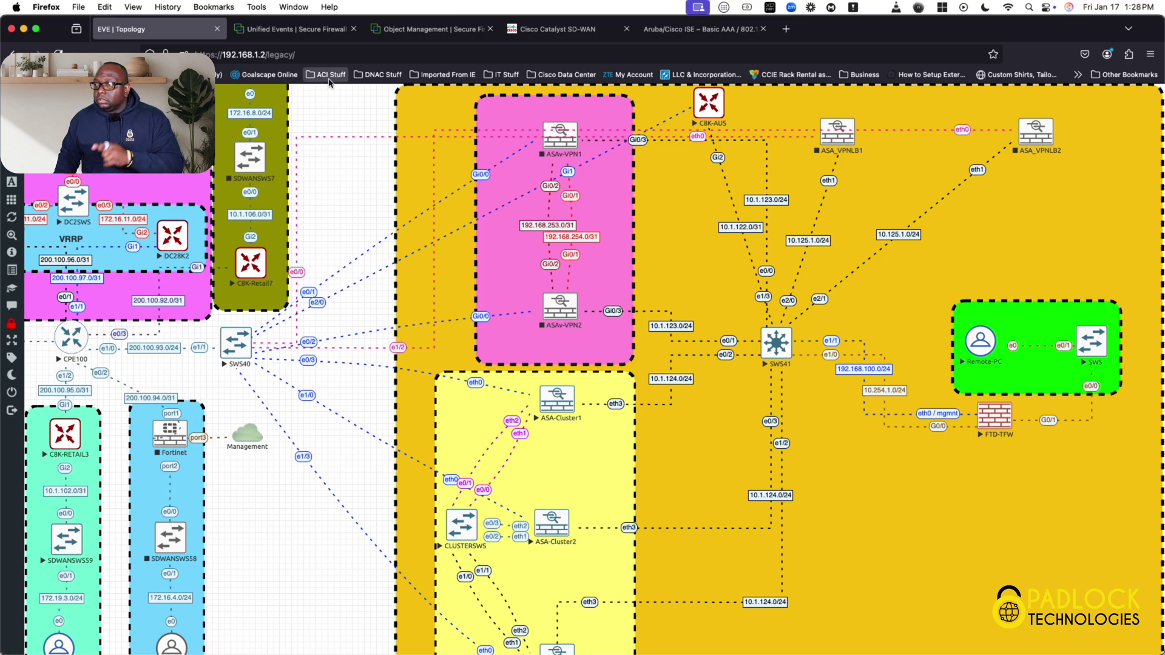
# Return to Unified Events in Cisco FMC and filter the events by Device AUS_TFW_IS
pyautogui.click(317, 33)
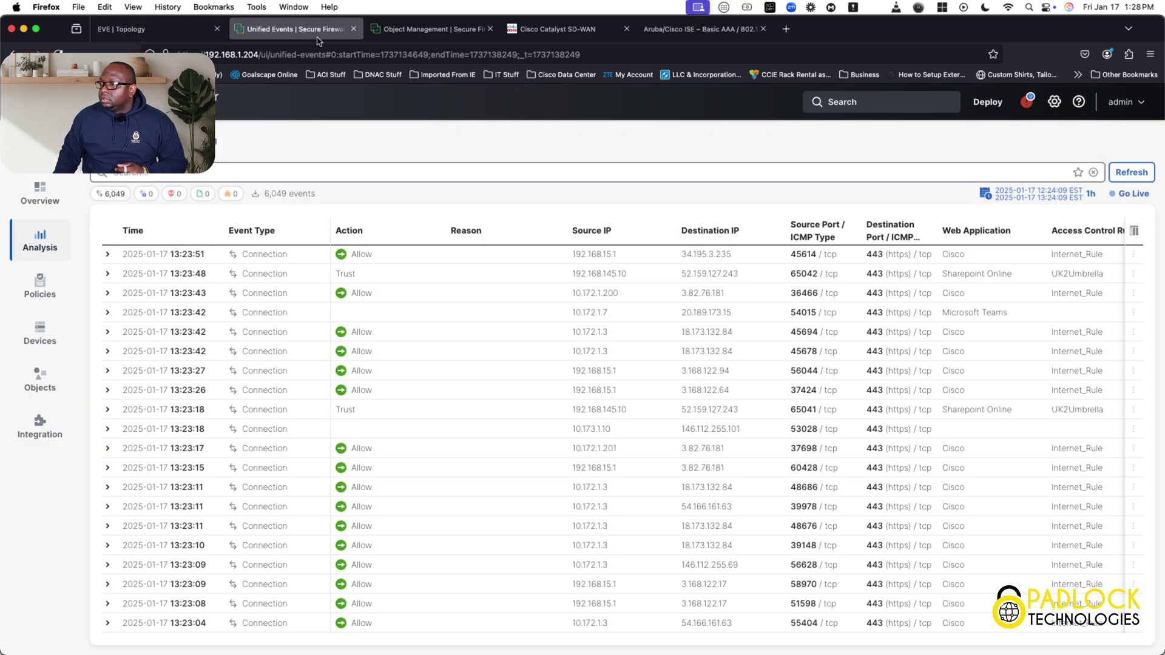
pyautogui.click(258, 174)
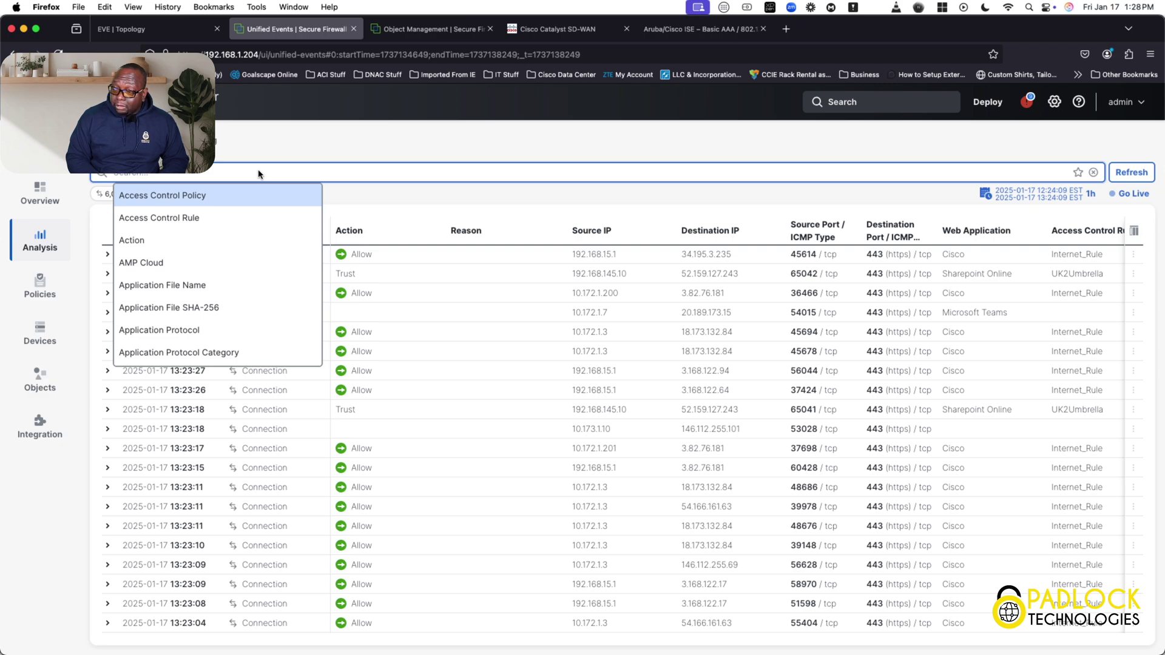
pyautogui.write('device')
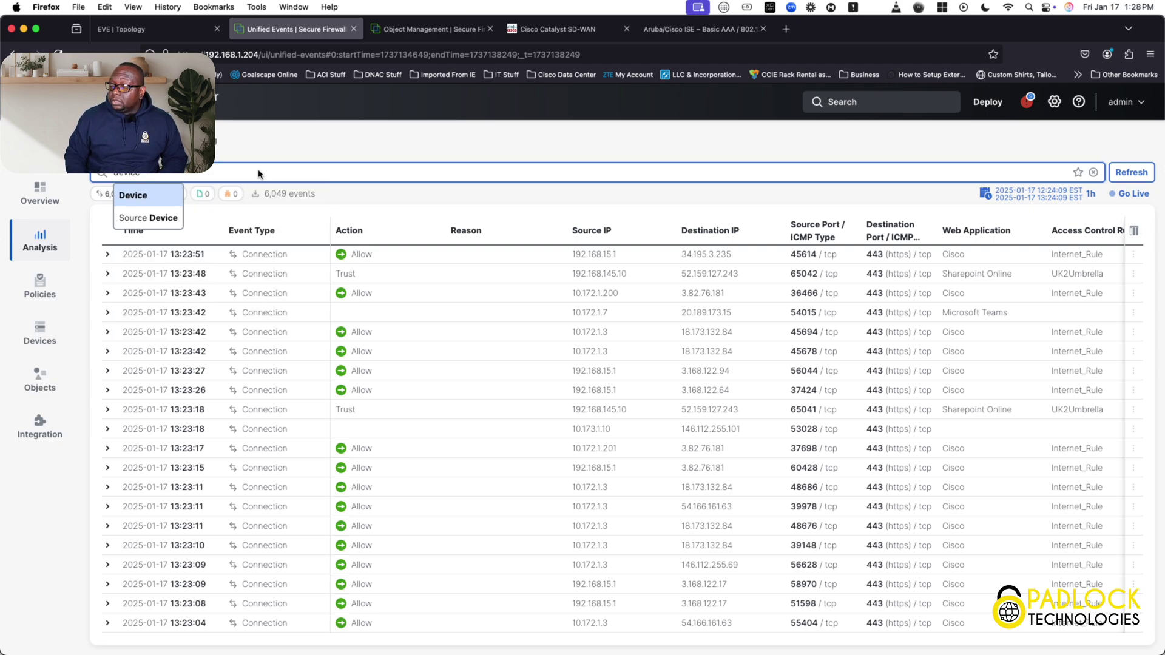
pyautogui.click(155, 196)
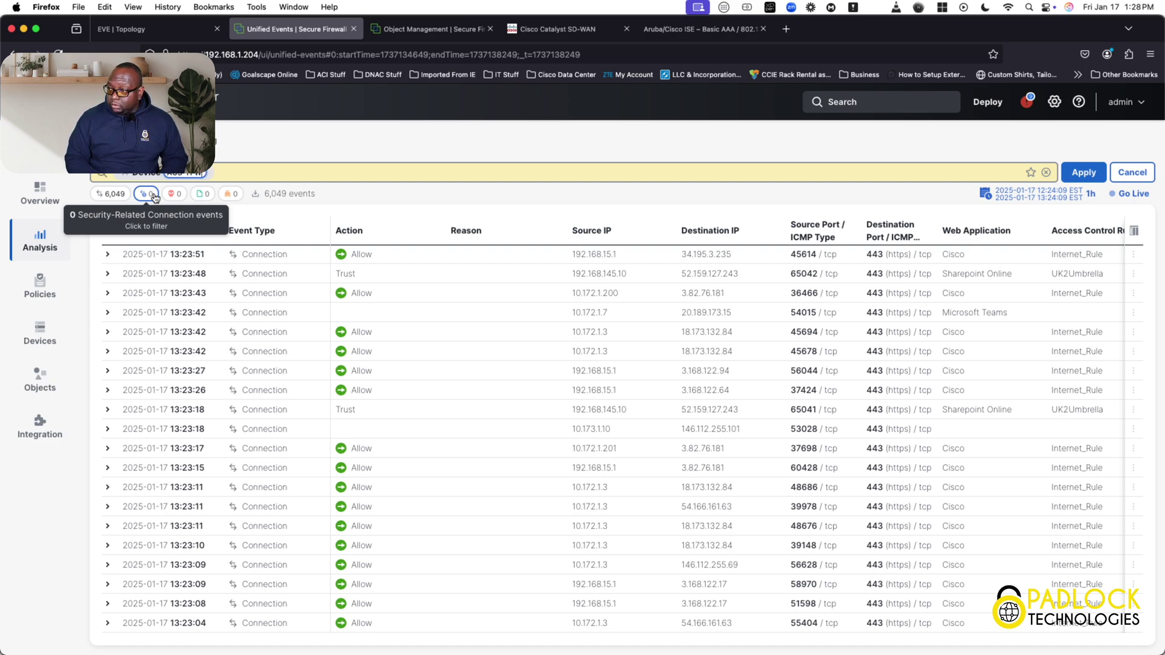
pyautogui.write('s')
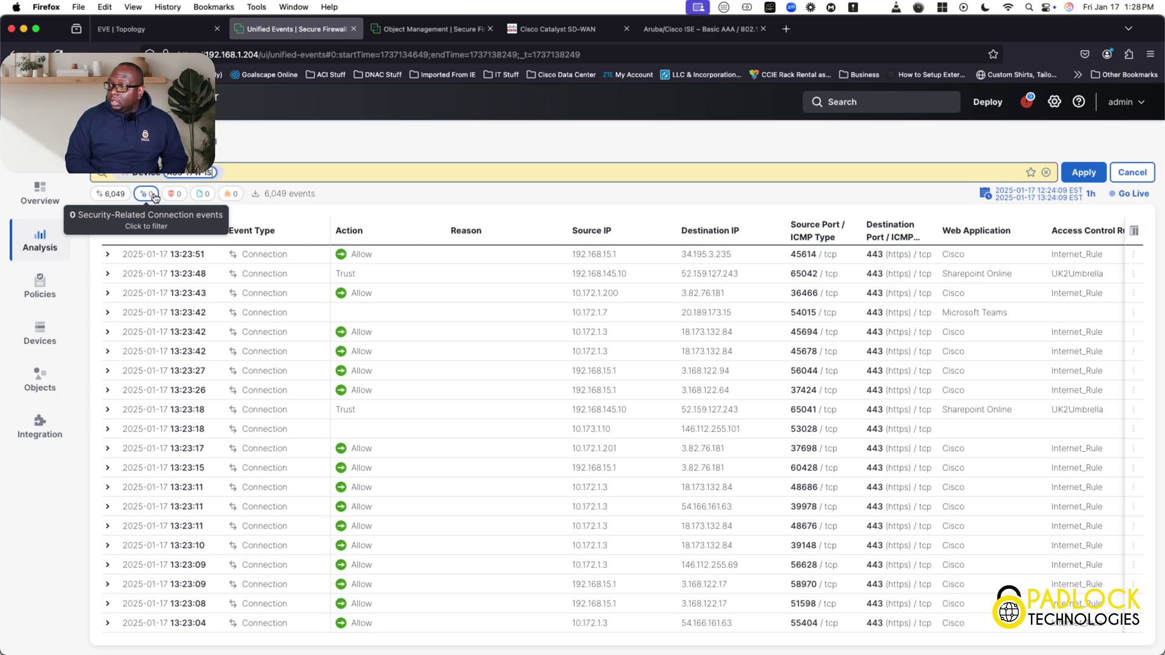
pyautogui.press('Return')
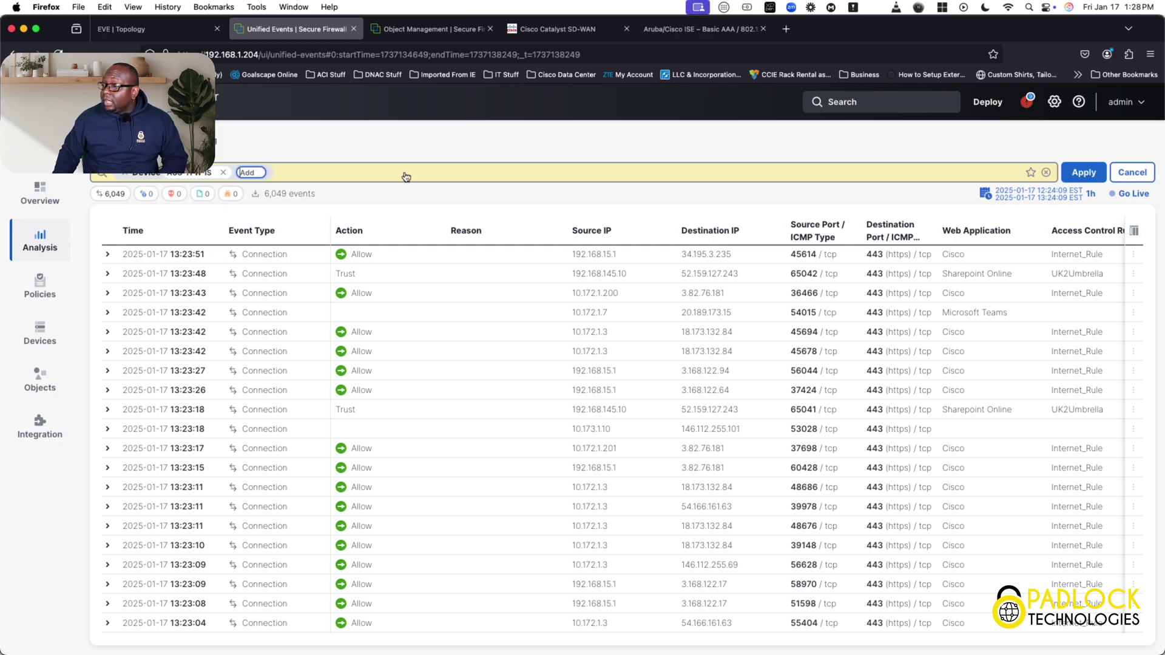
pyautogui.click(1071, 173)
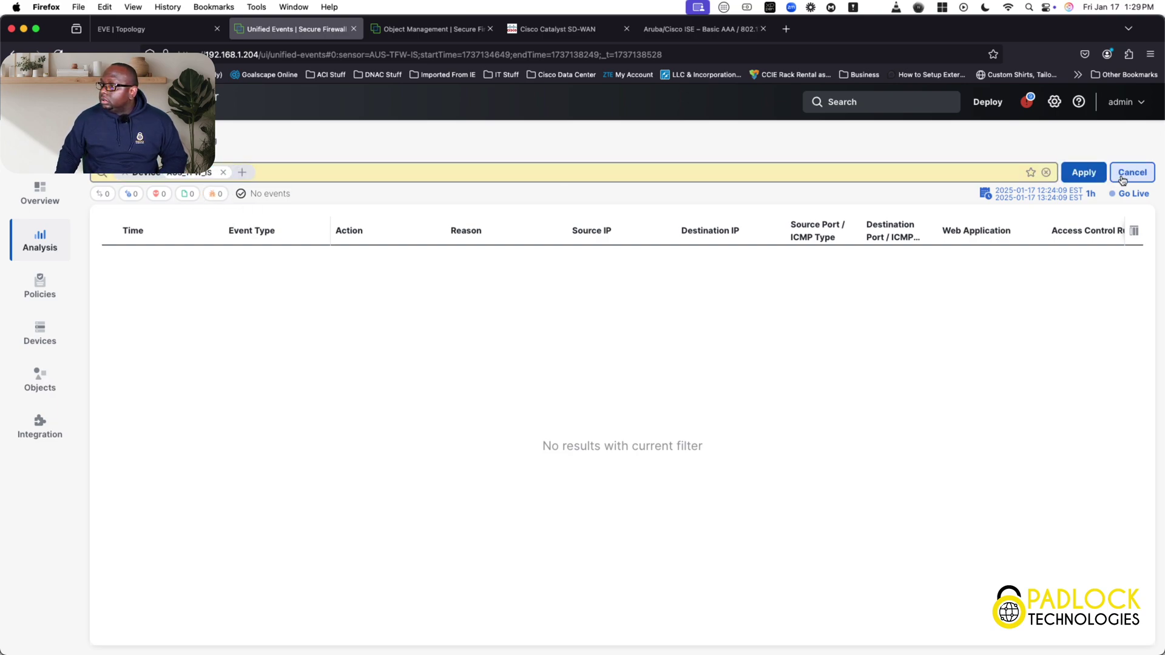
pyautogui.click(1096, 176)
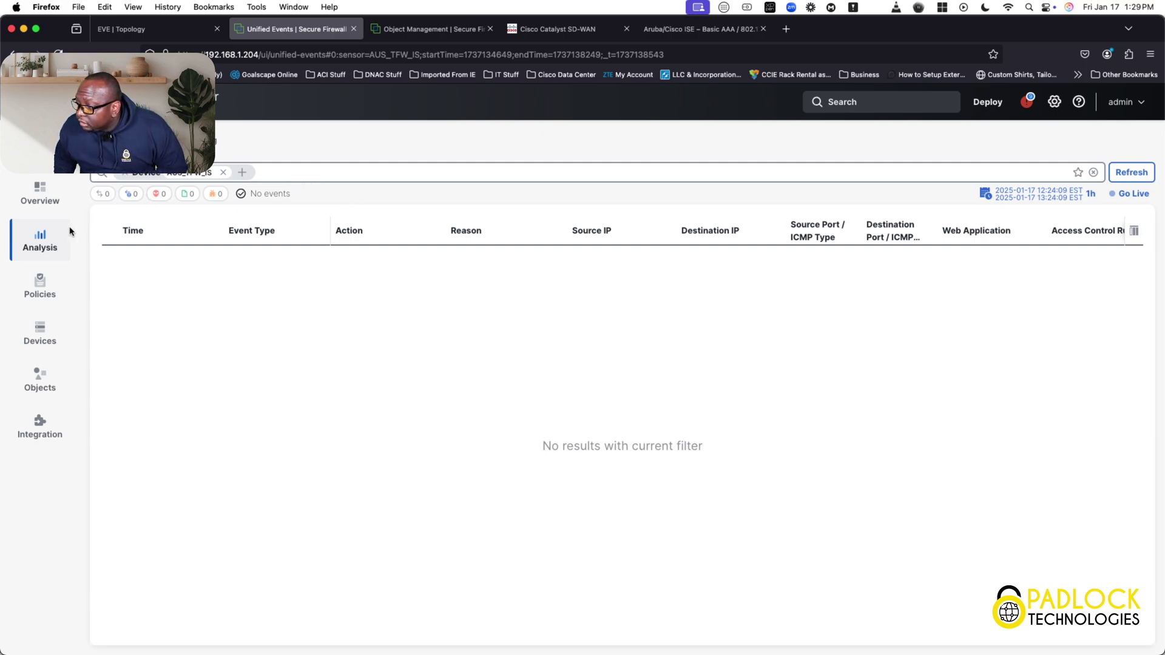
# Check the AUS_TFW_IS firewall's name and health status in the Device Management list
pyautogui.moveTo(40, 331)
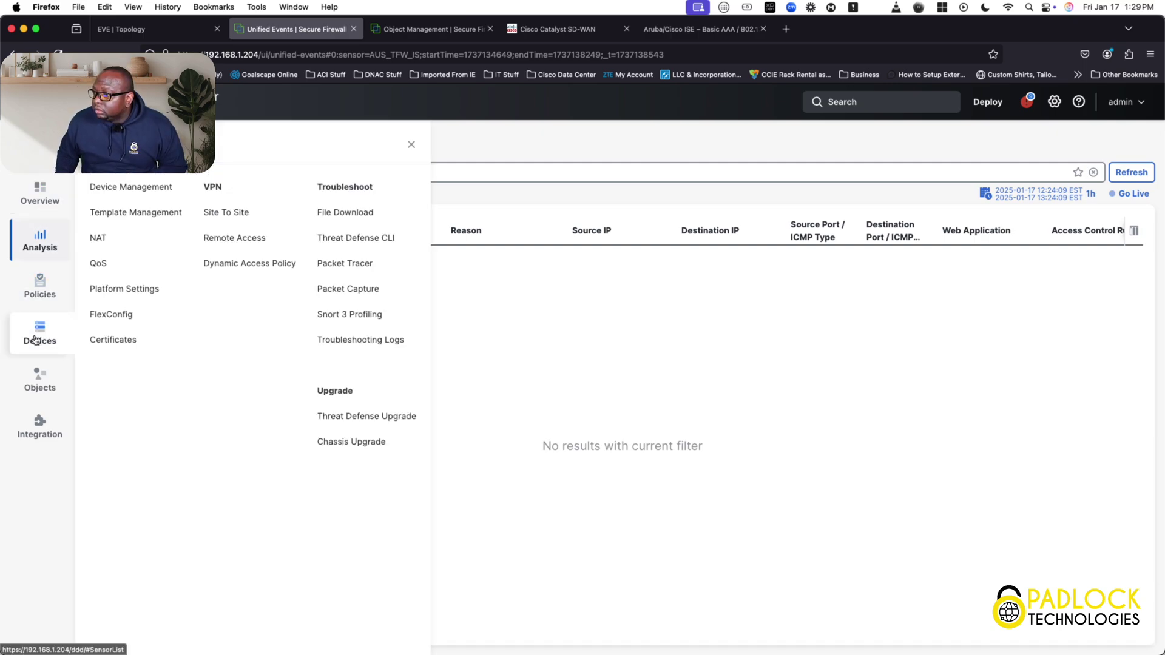
pyautogui.click(143, 194)
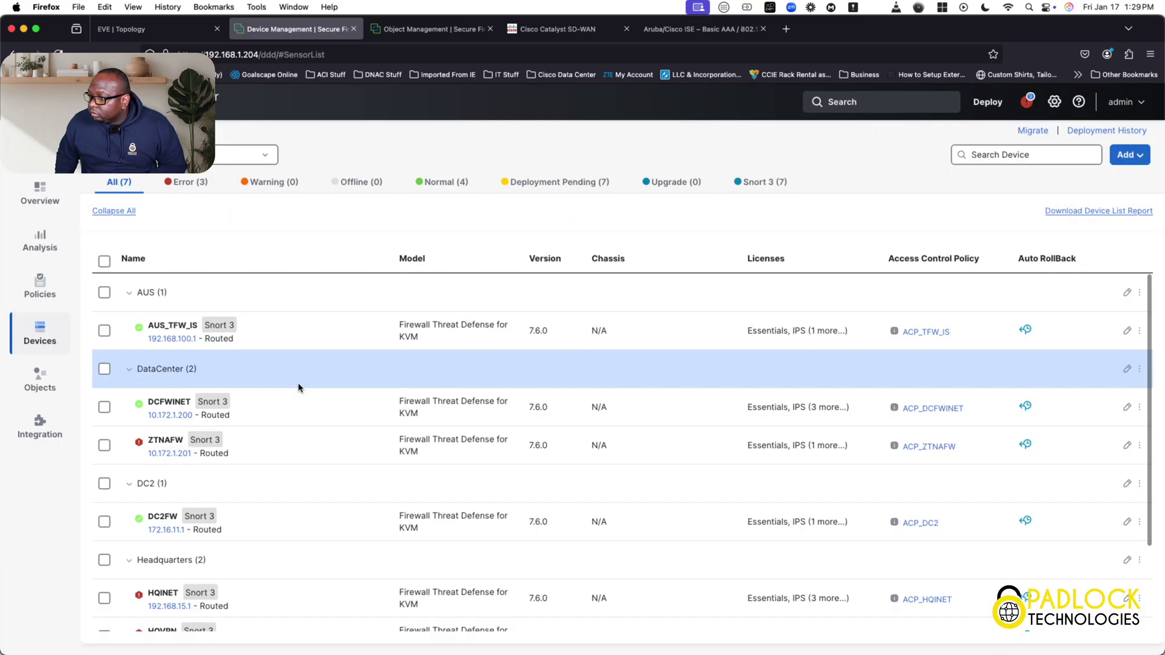
pyautogui.moveTo(190, 345)
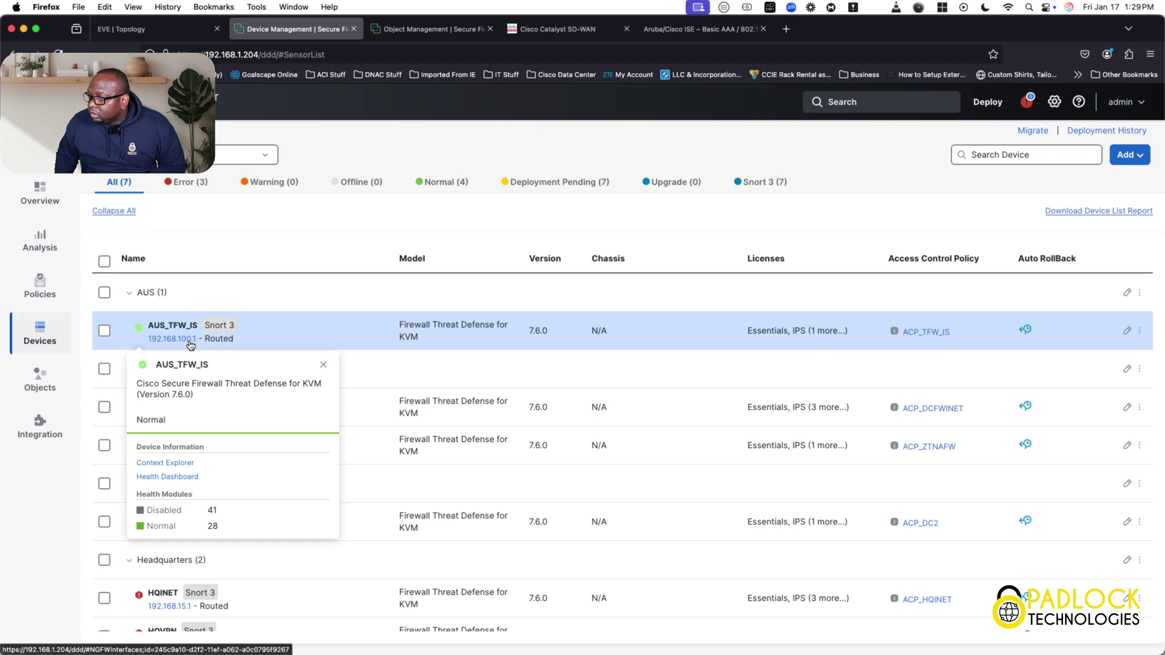
# Reopen Unified Events and filter the events by Device AUS_TFW_IS
pyautogui.click(40, 239)
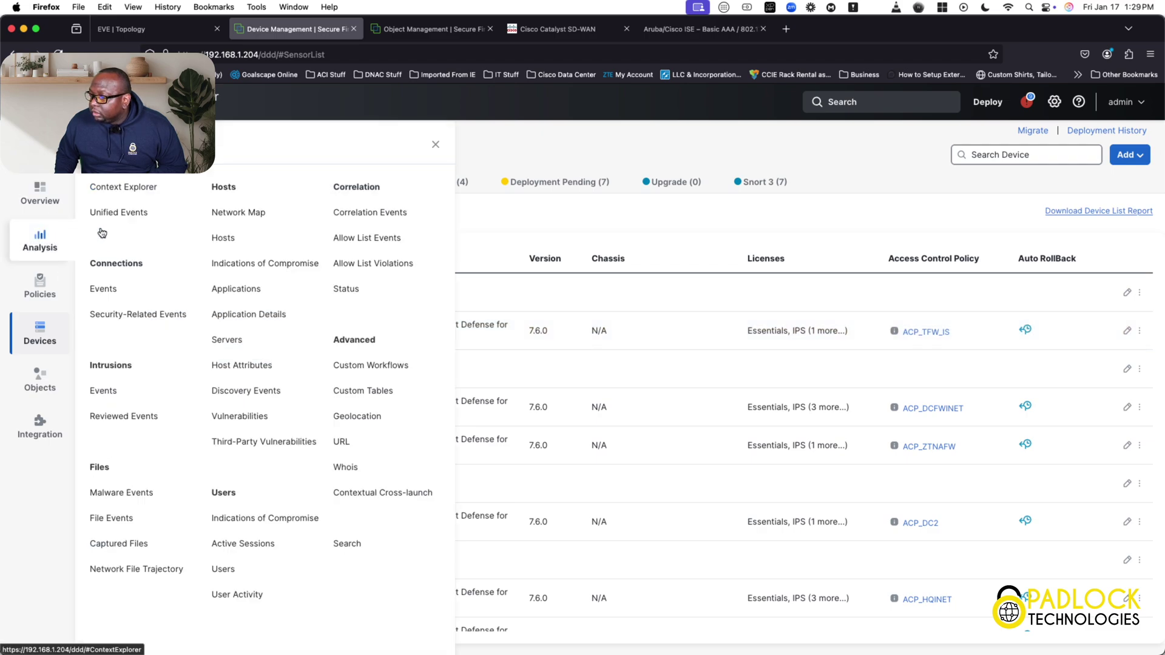
pyautogui.click(148, 221)
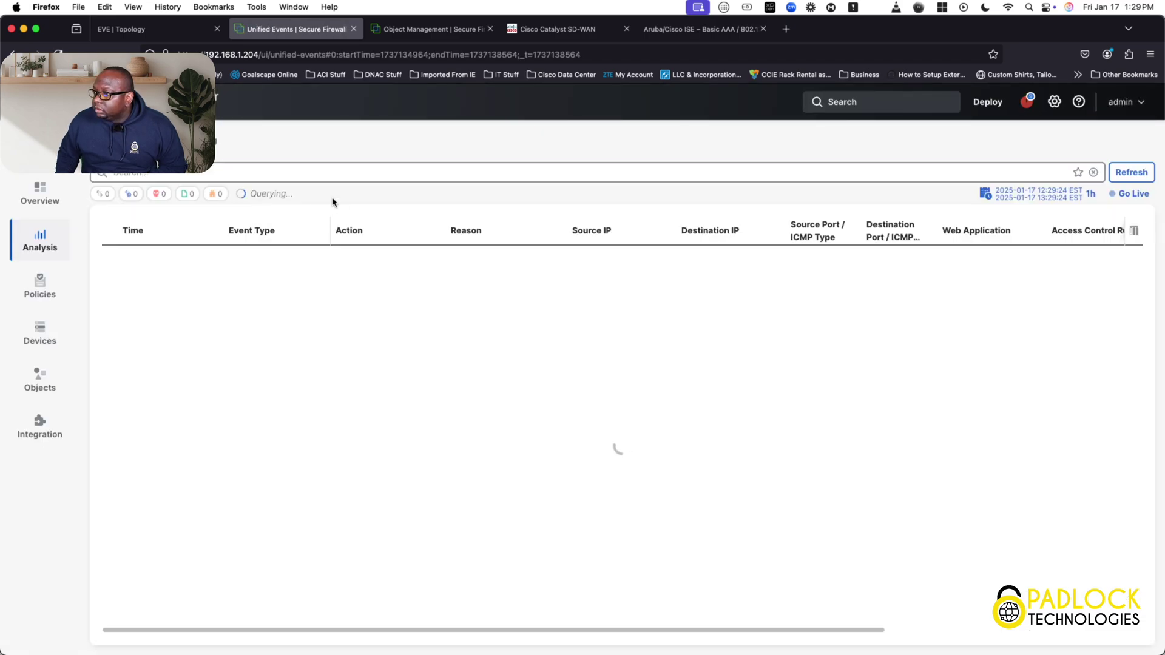
pyautogui.click(262, 174)
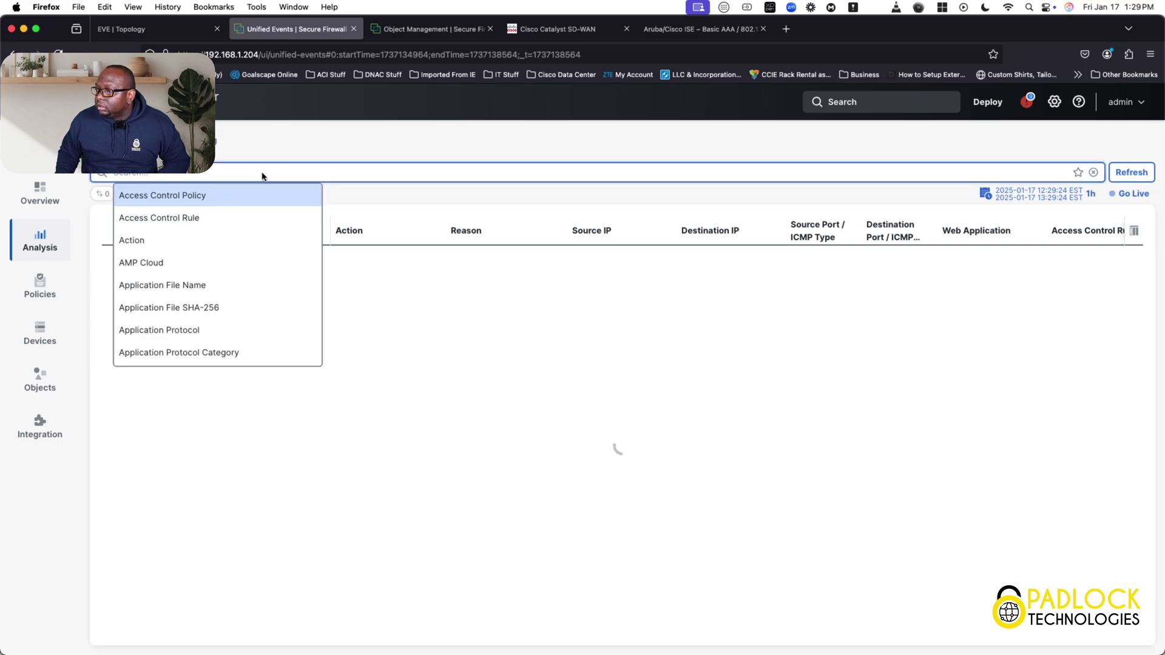
pyautogui.write('device')
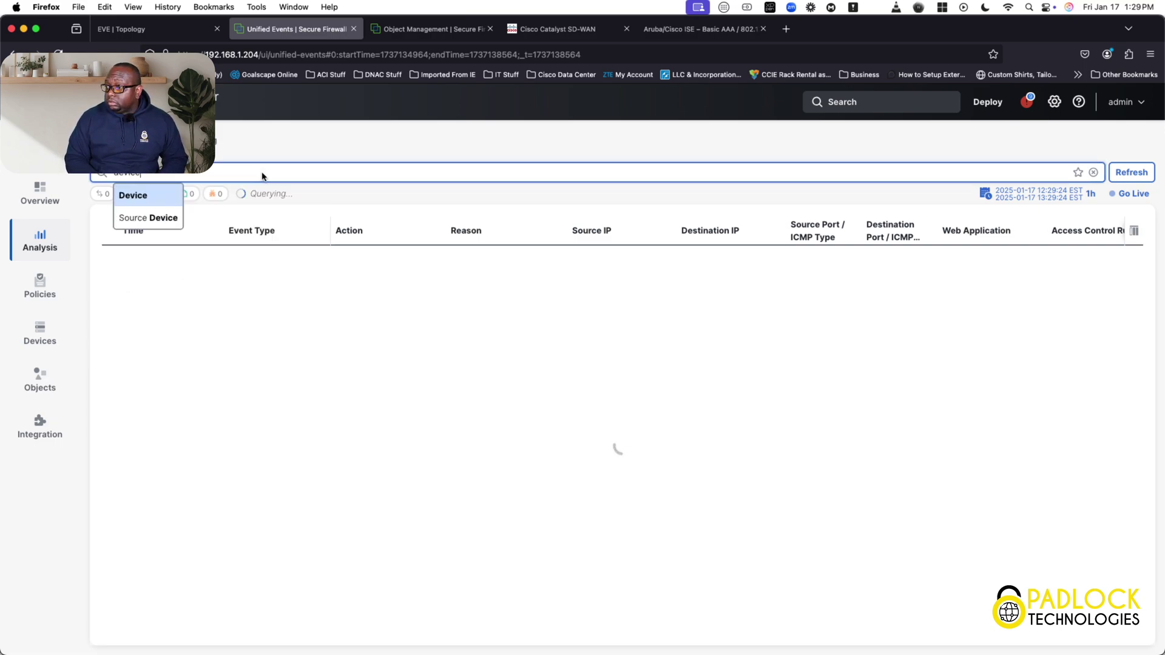
pyautogui.click(151, 194)
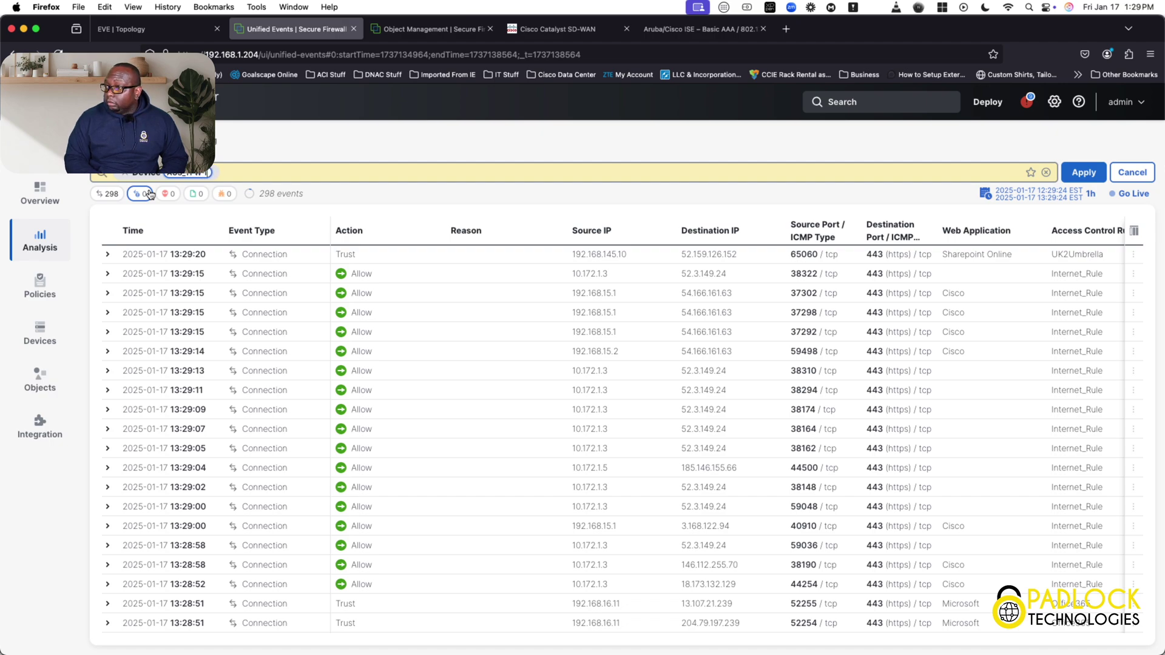
pyautogui.write('S')
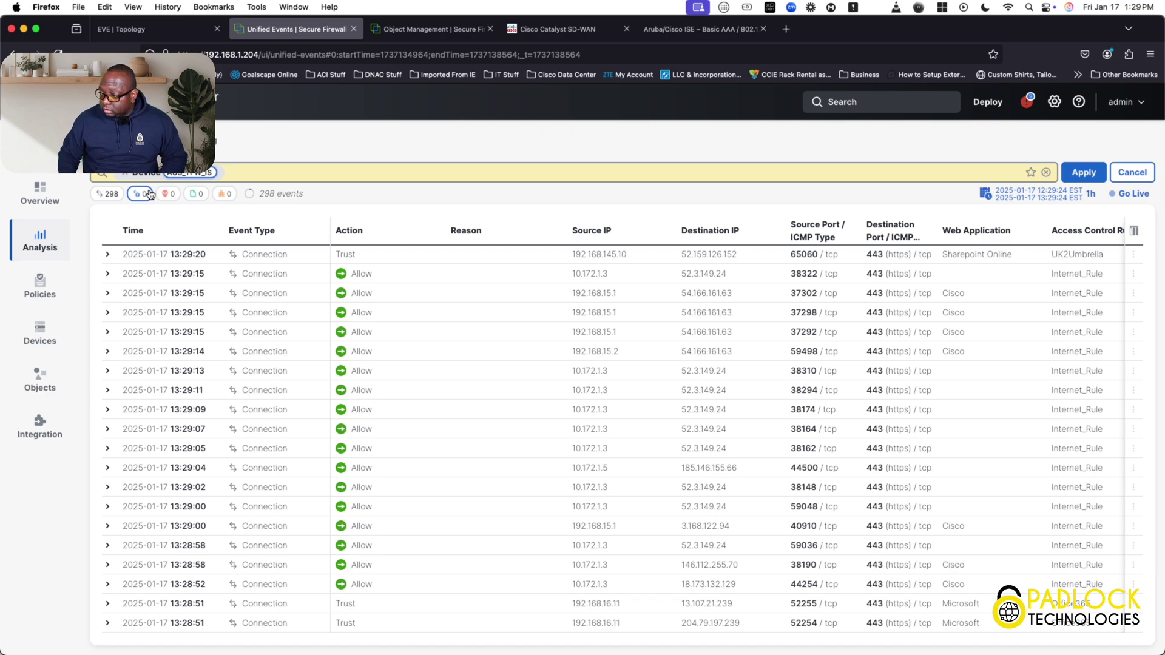
pyautogui.click(1076, 174)
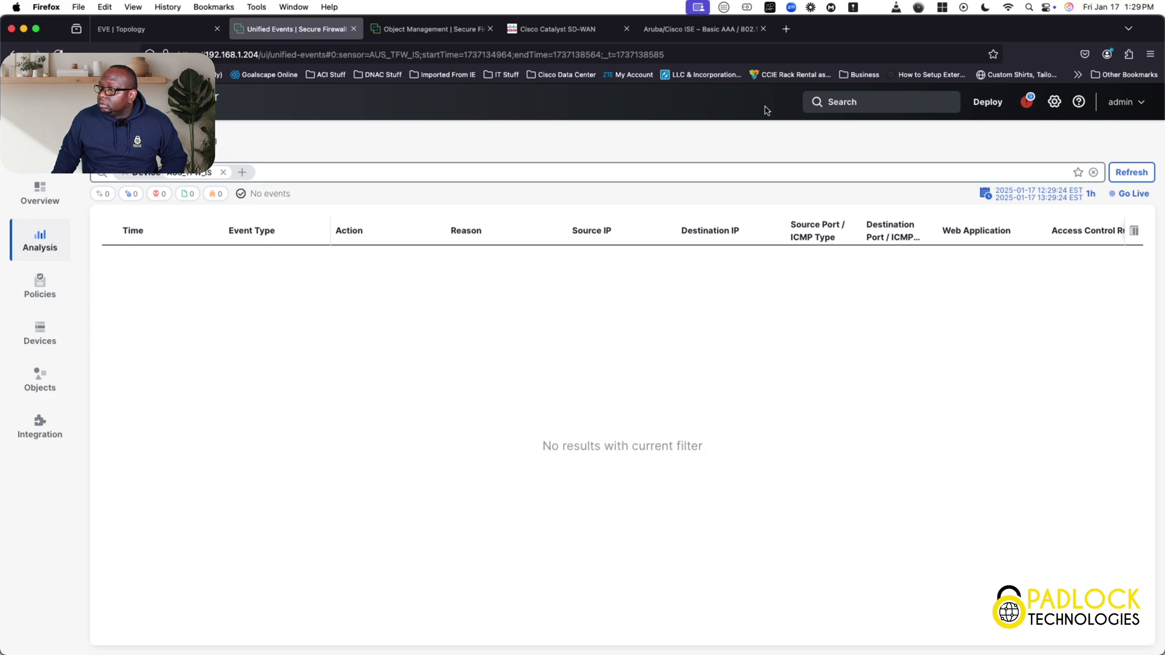
# Replace the Device filter with Source IP 10.254.1.10, apply it and refresh the event query
pyautogui.click(221, 175)
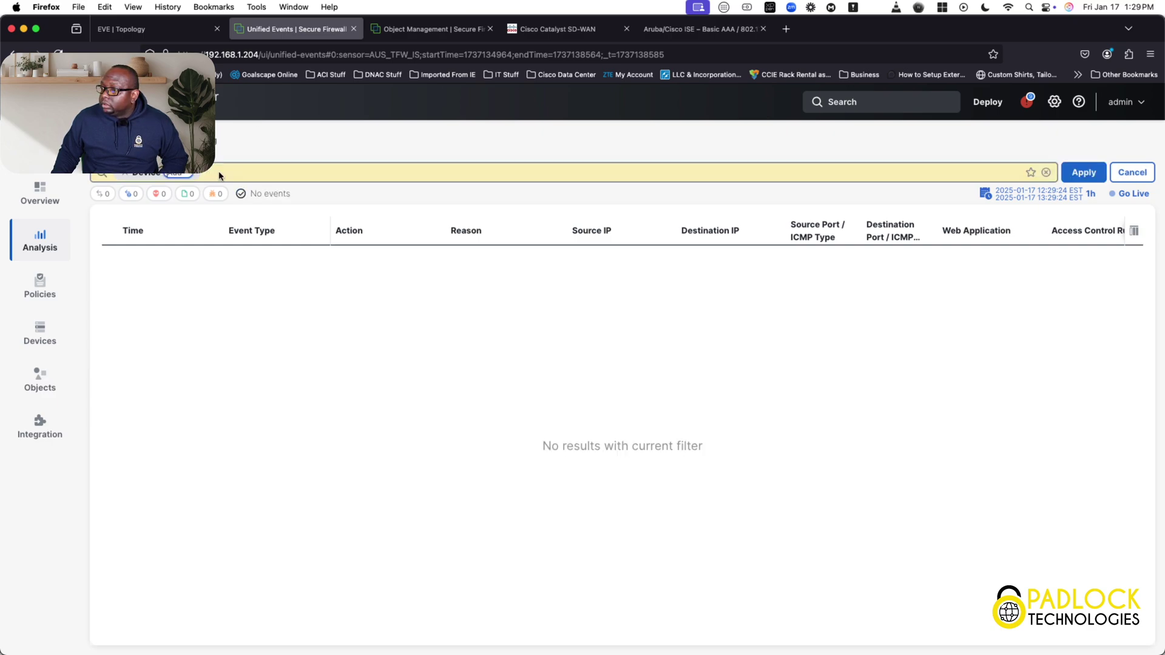
pyautogui.click(128, 176)
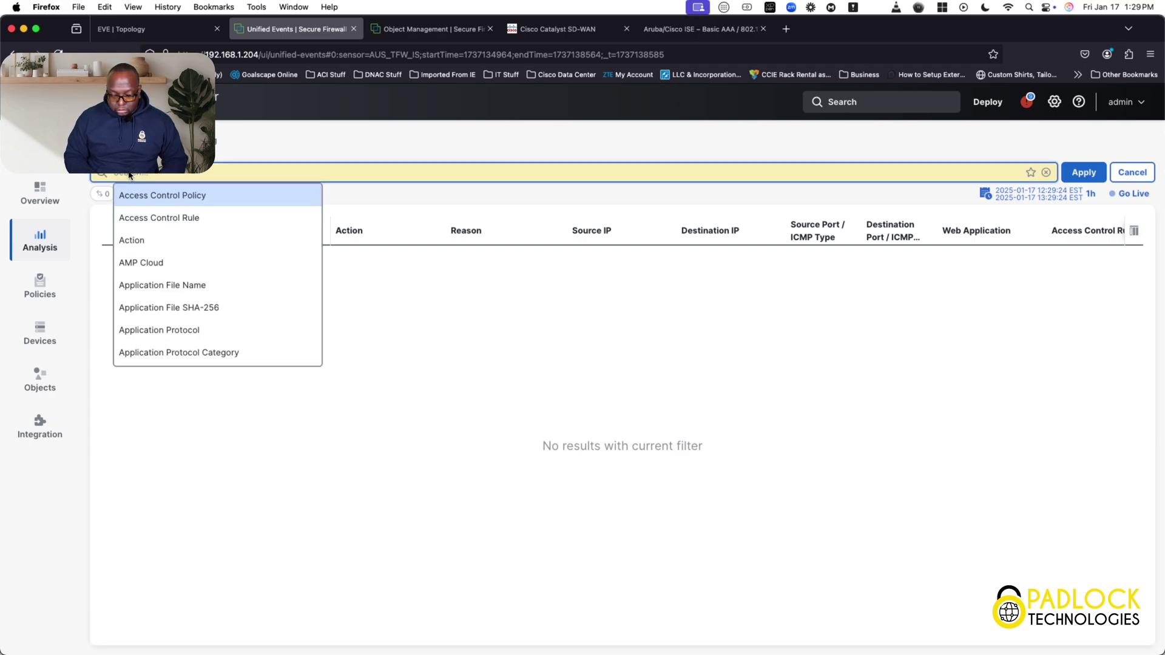
pyautogui.write('source ip')
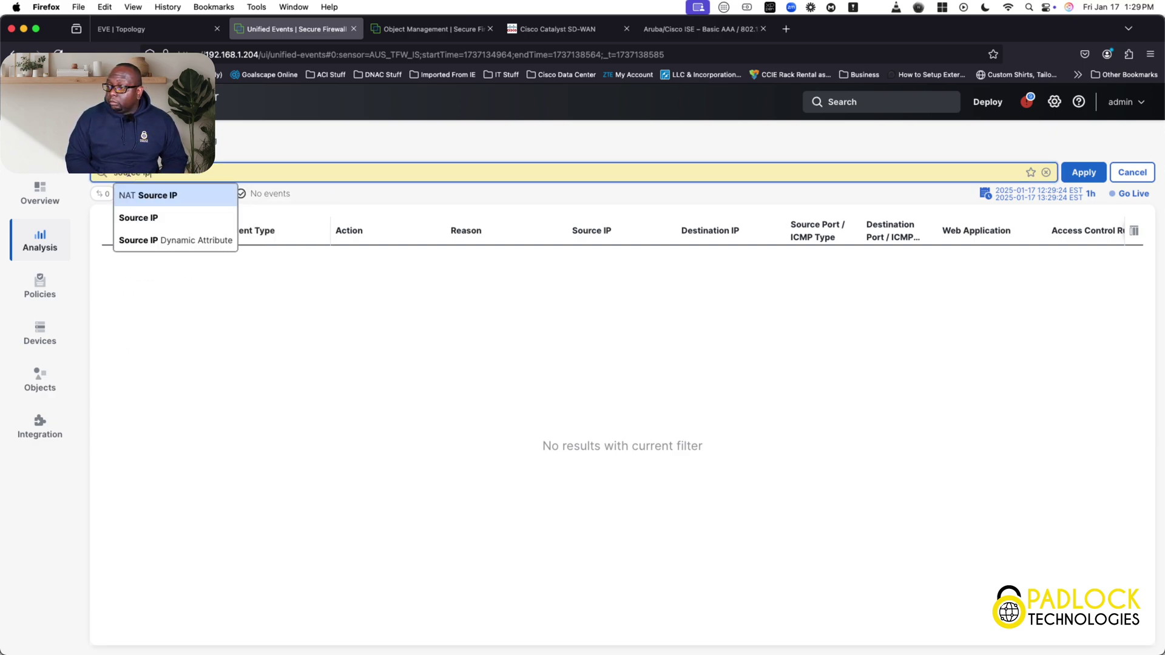
pyautogui.click(136, 219)
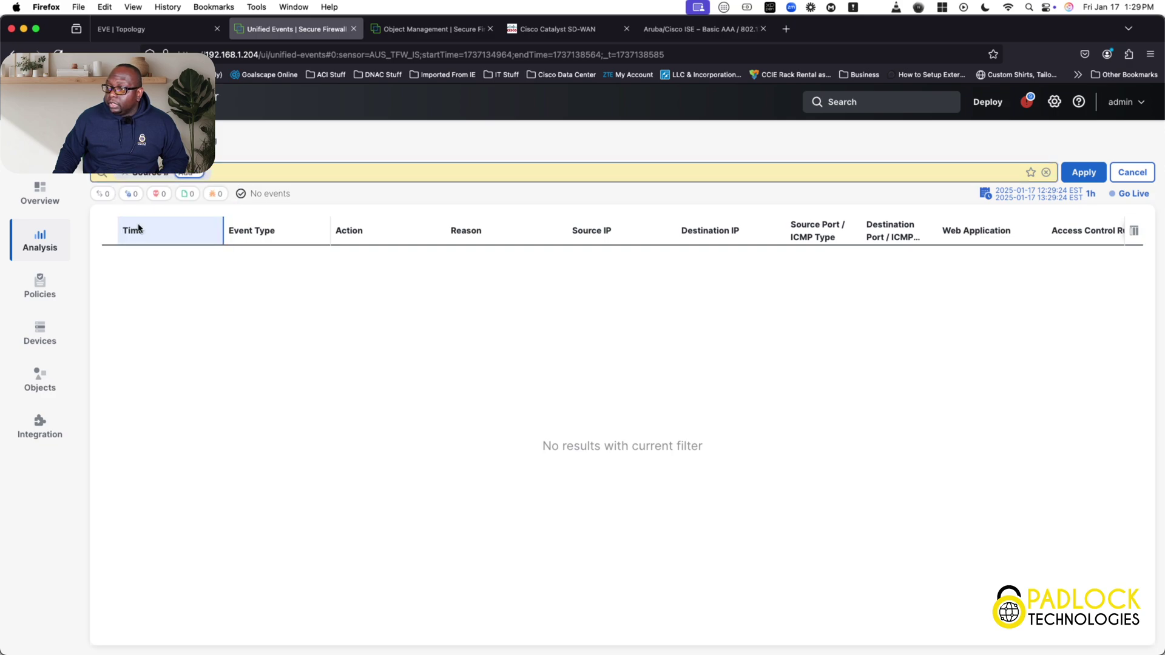
pyautogui.write('10.2')
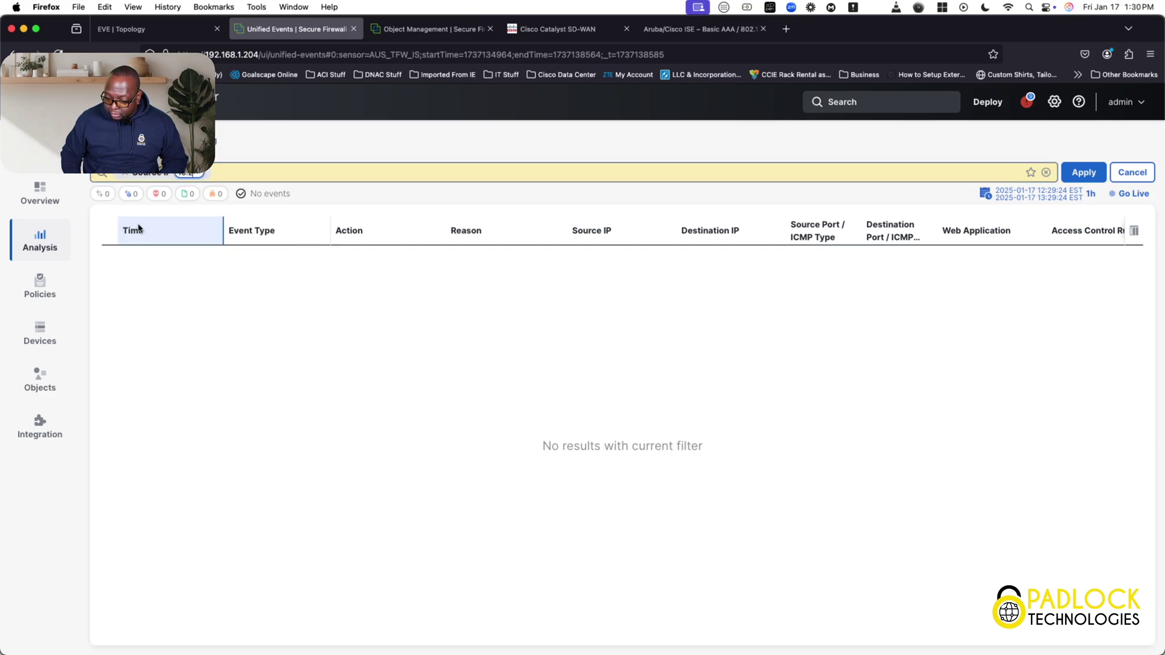
pyautogui.write('54.1.10')
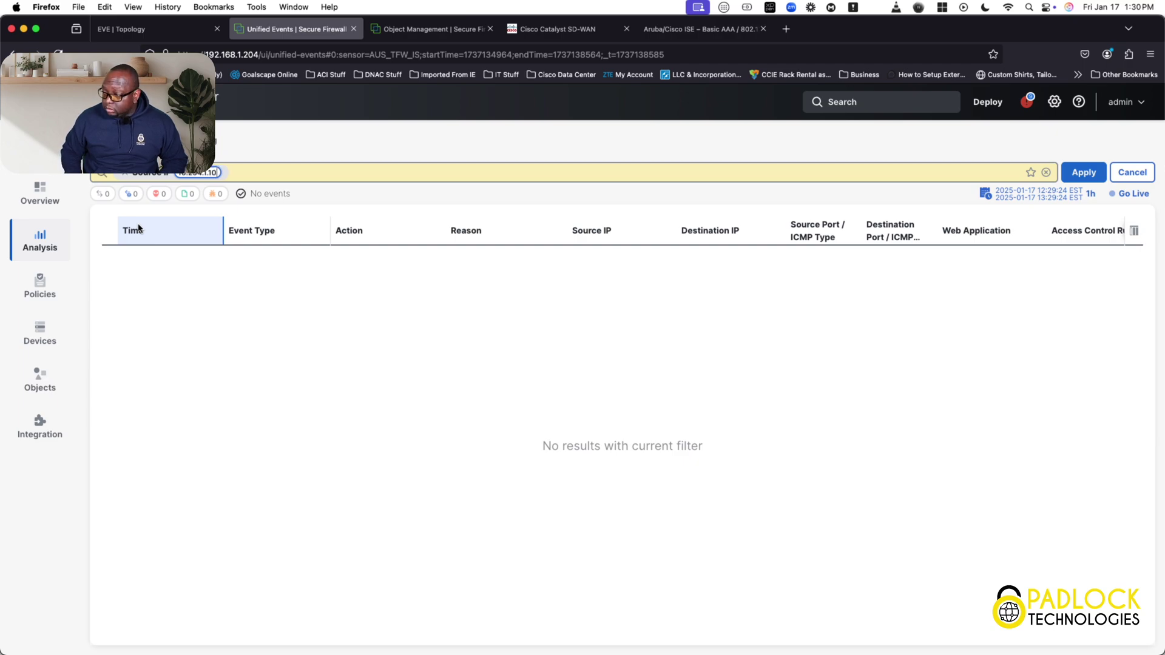
pyautogui.press('Return')
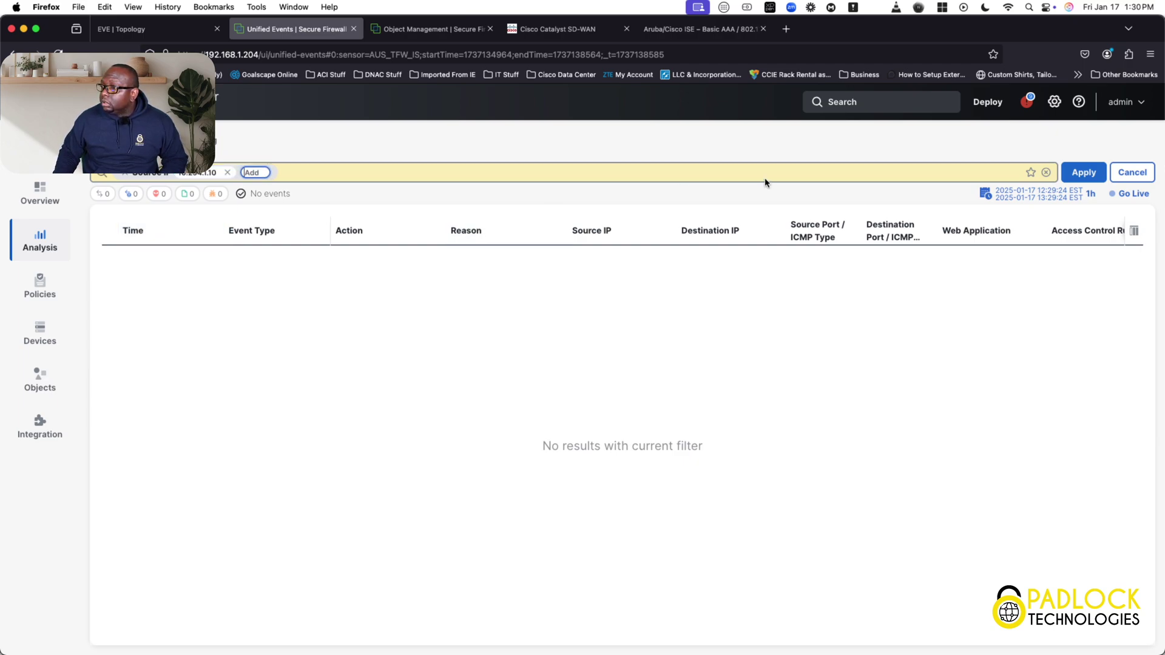
pyautogui.click(1084, 172)
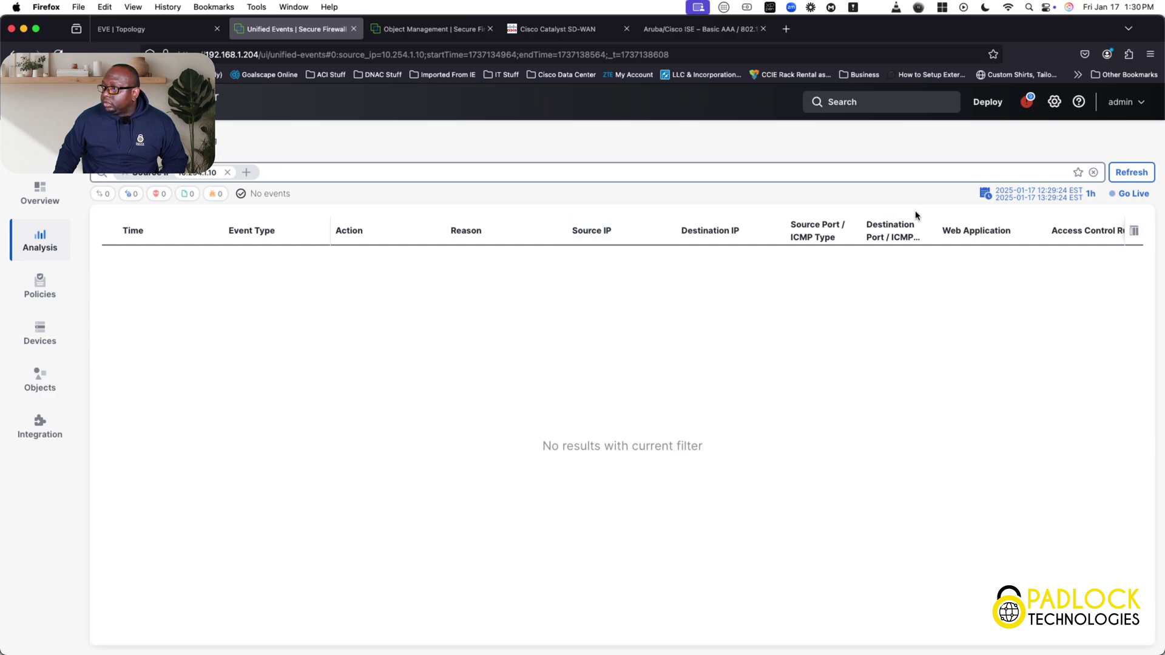
pyautogui.click(1125, 173)
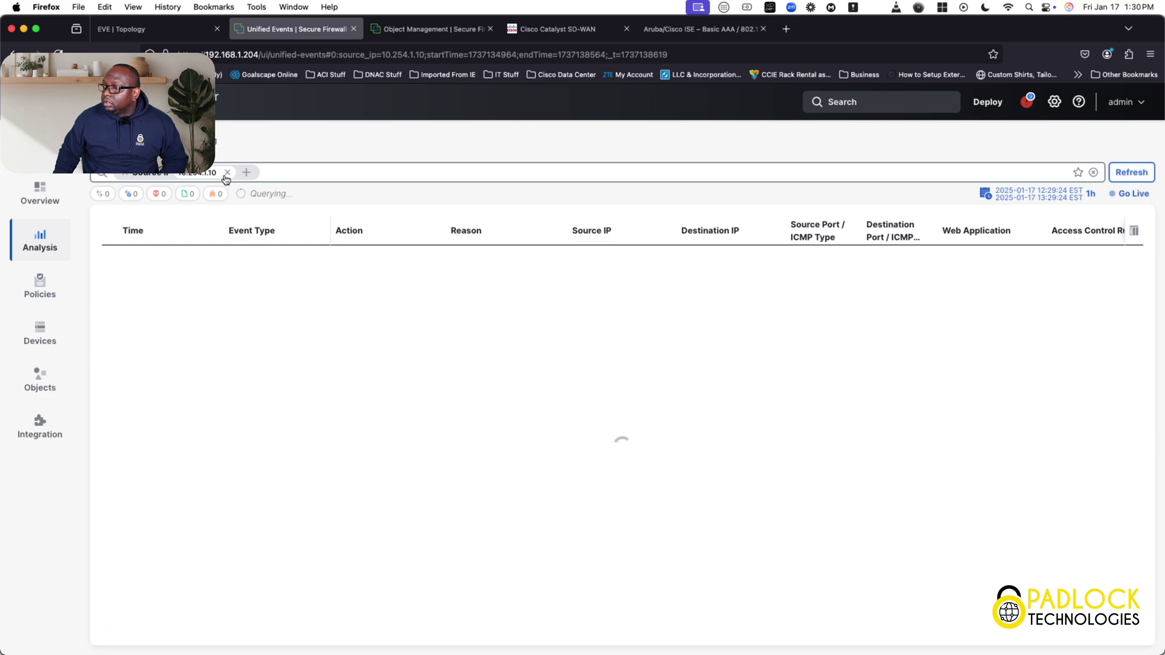
# Remove the Source IP filter and query Unified Events by Device AUS_TFW_IS instead
pyautogui.click(120, 174)
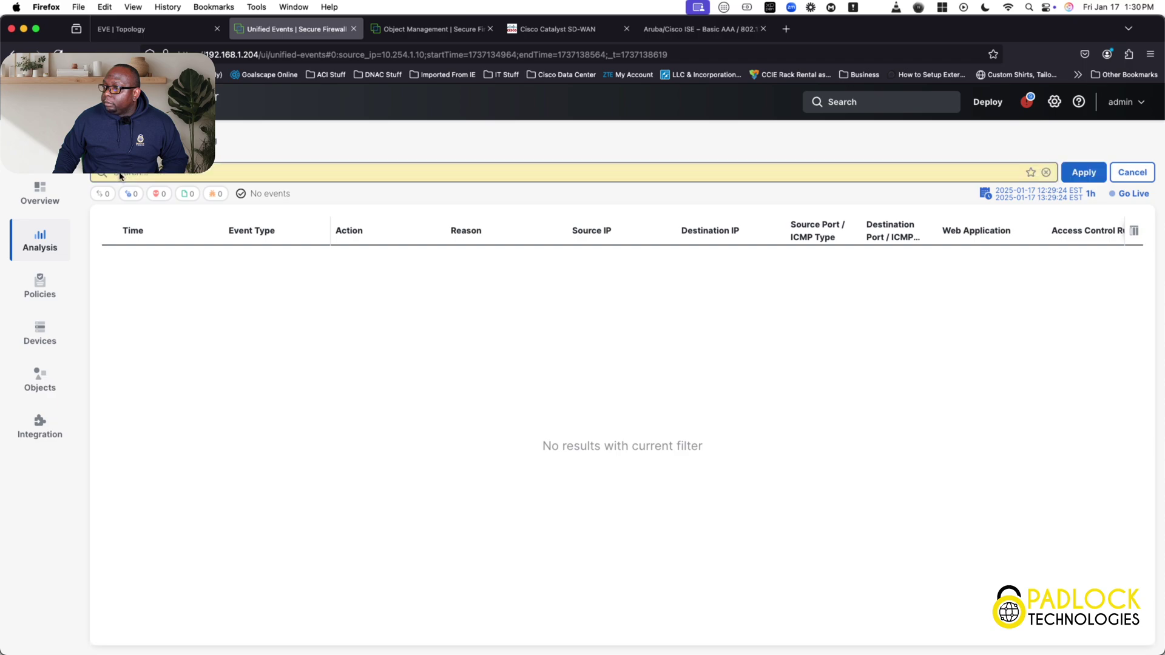
pyautogui.click(128, 177)
pyautogui.write('devic')
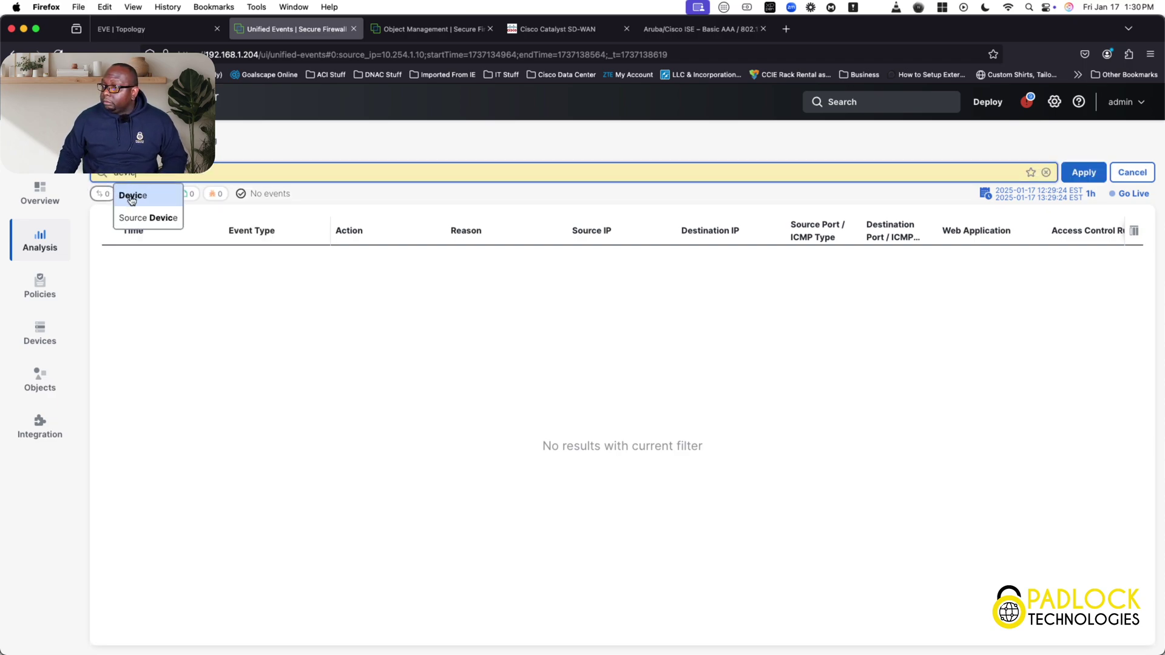
pyautogui.click(133, 195)
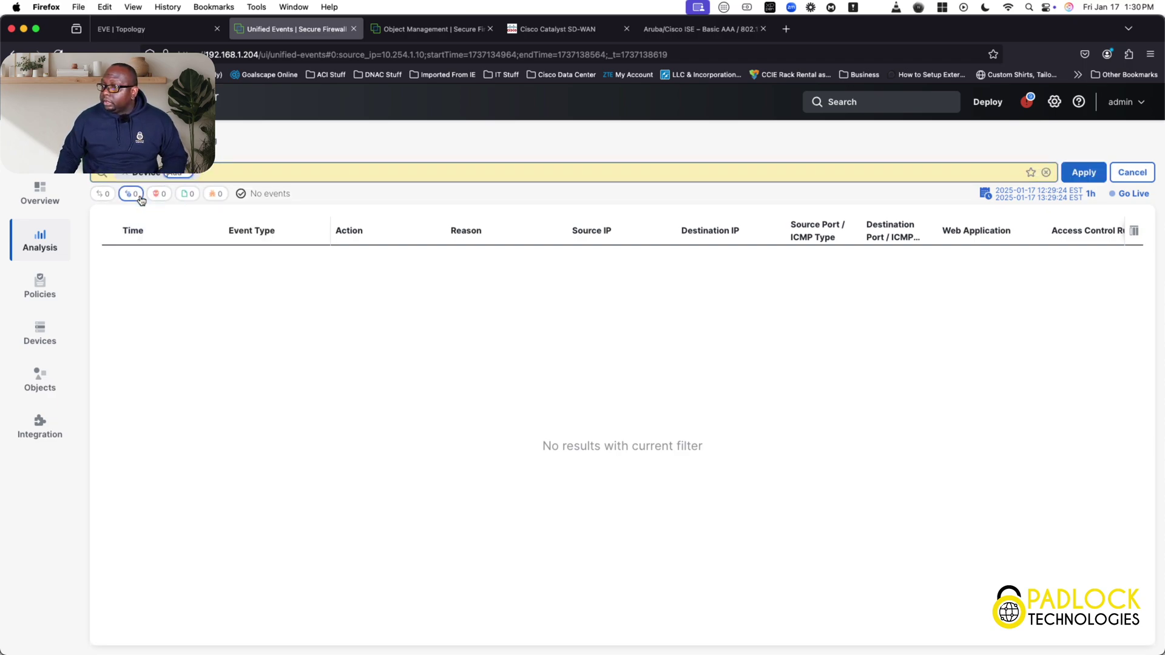
pyautogui.write('AUS')
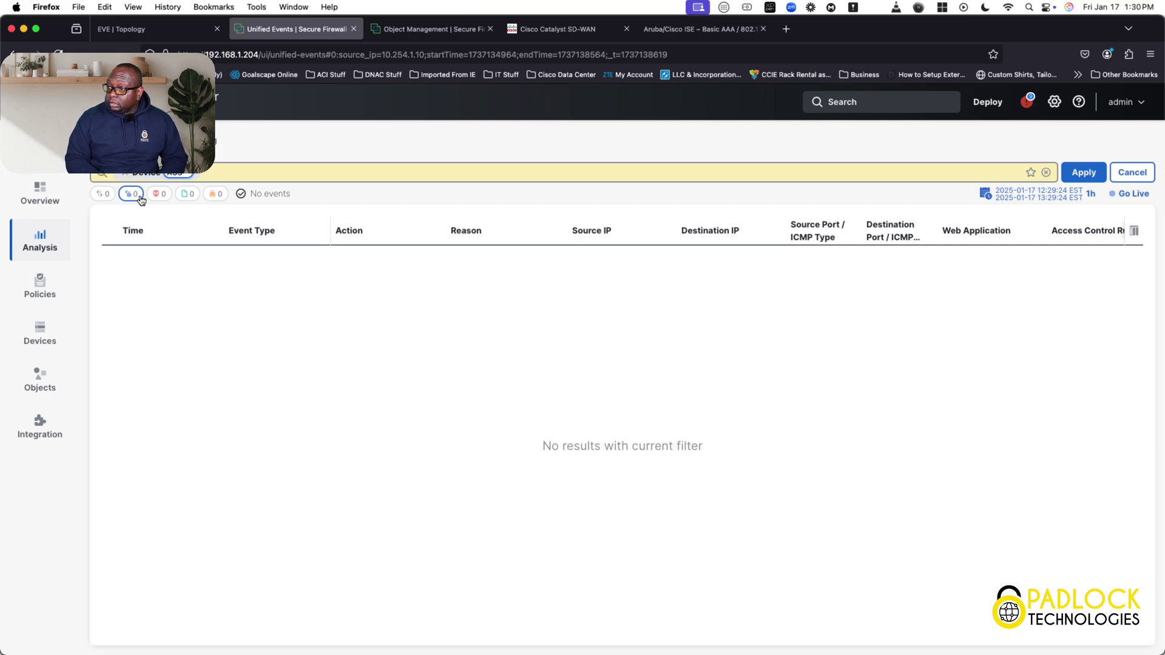
pyautogui.write('GS_')
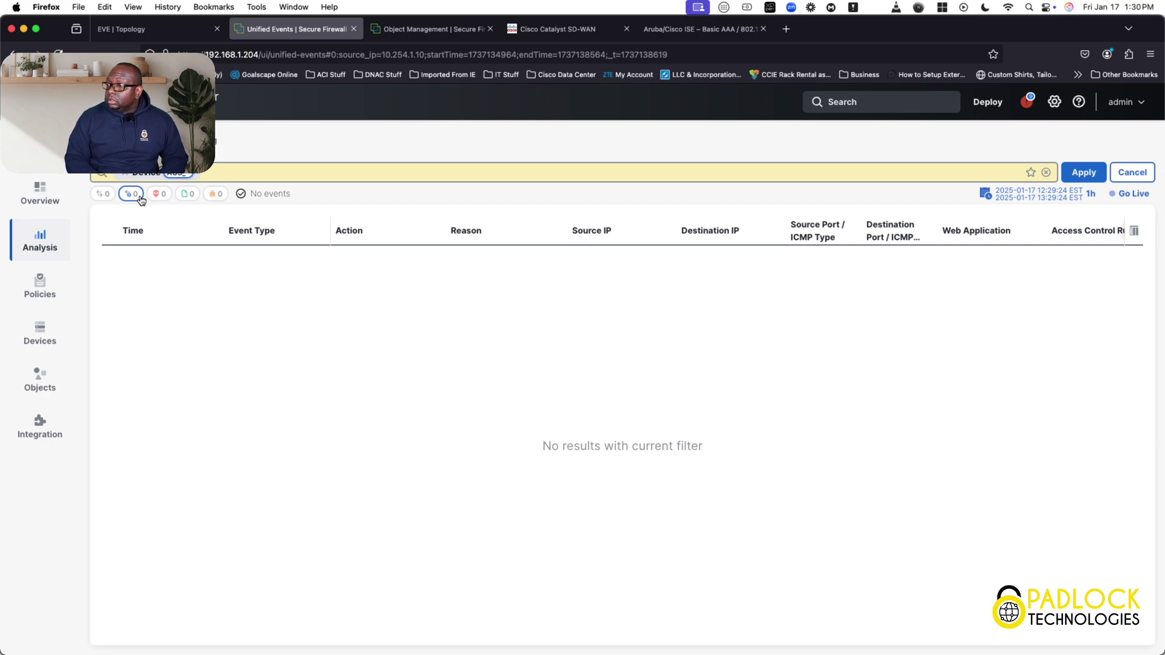
pyautogui.write('FW_IS')
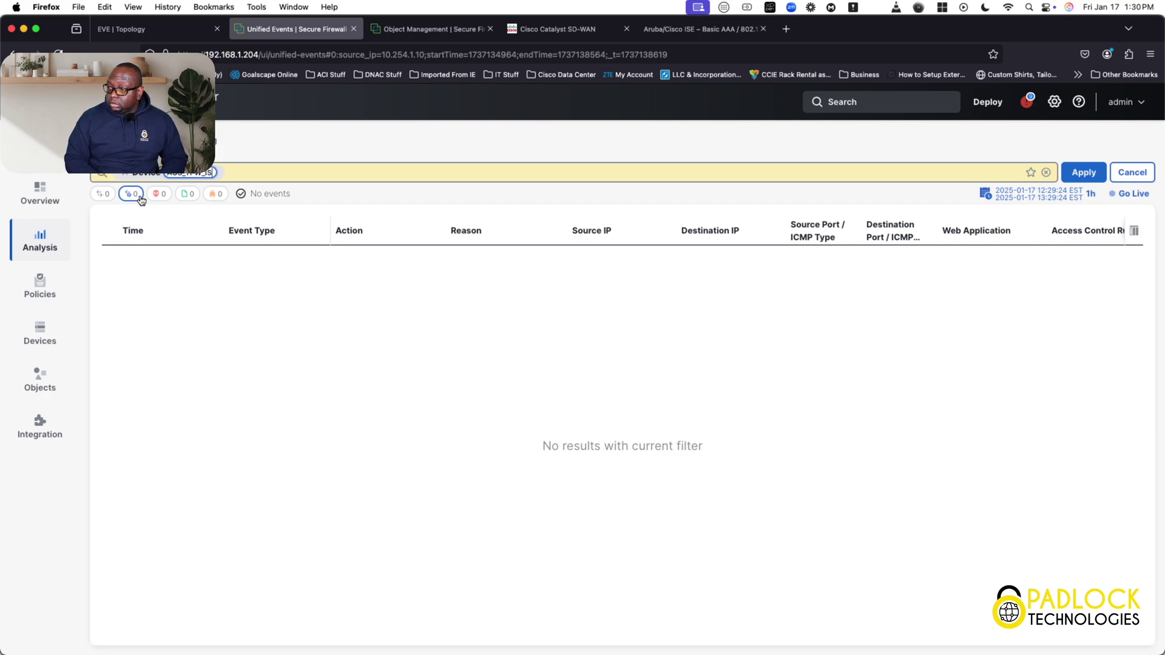
pyautogui.press('Return')
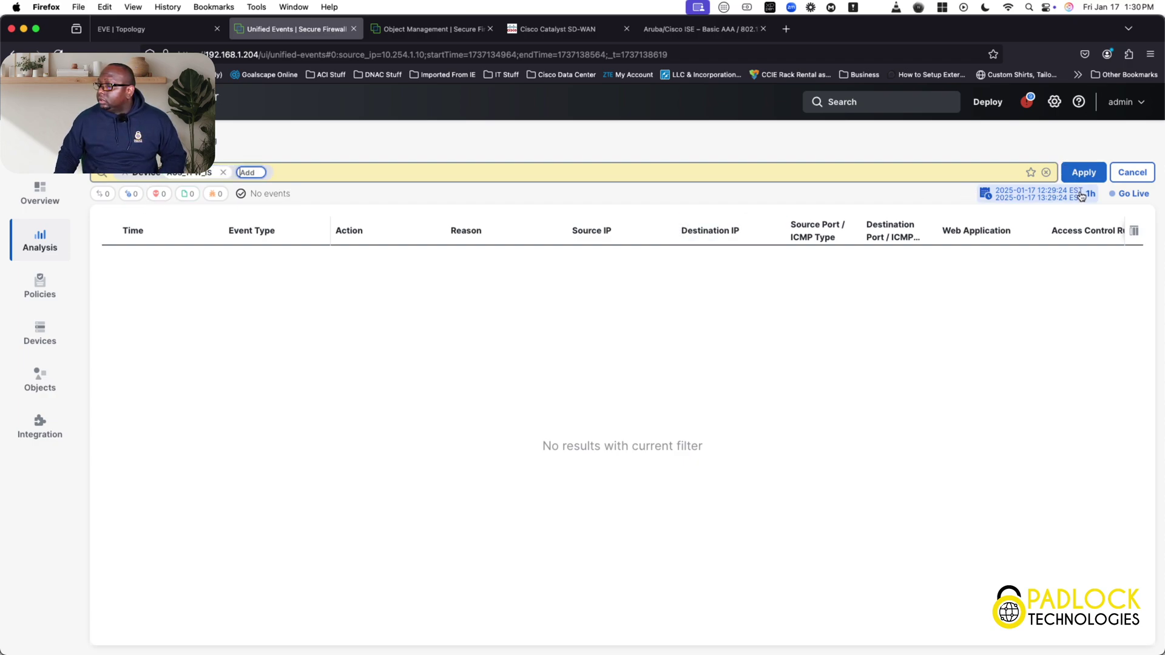
pyautogui.click(1089, 175)
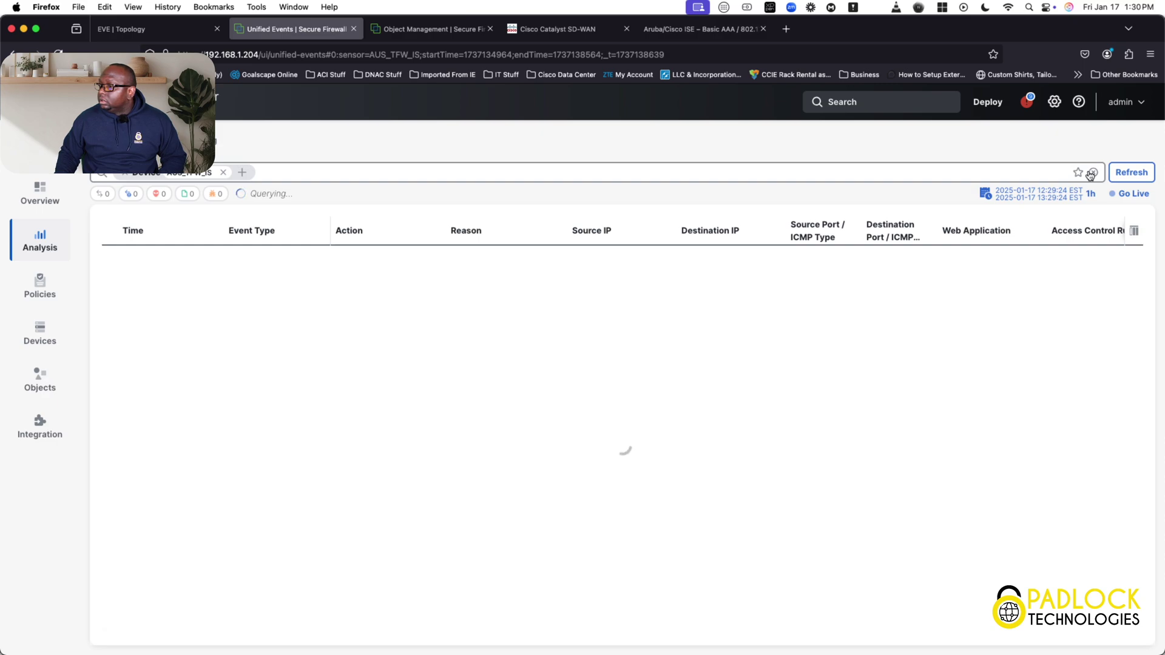
# Set the events' fixed time range to the last 1 day and review their access control rule, policy and device columns
pyautogui.click(1072, 197)
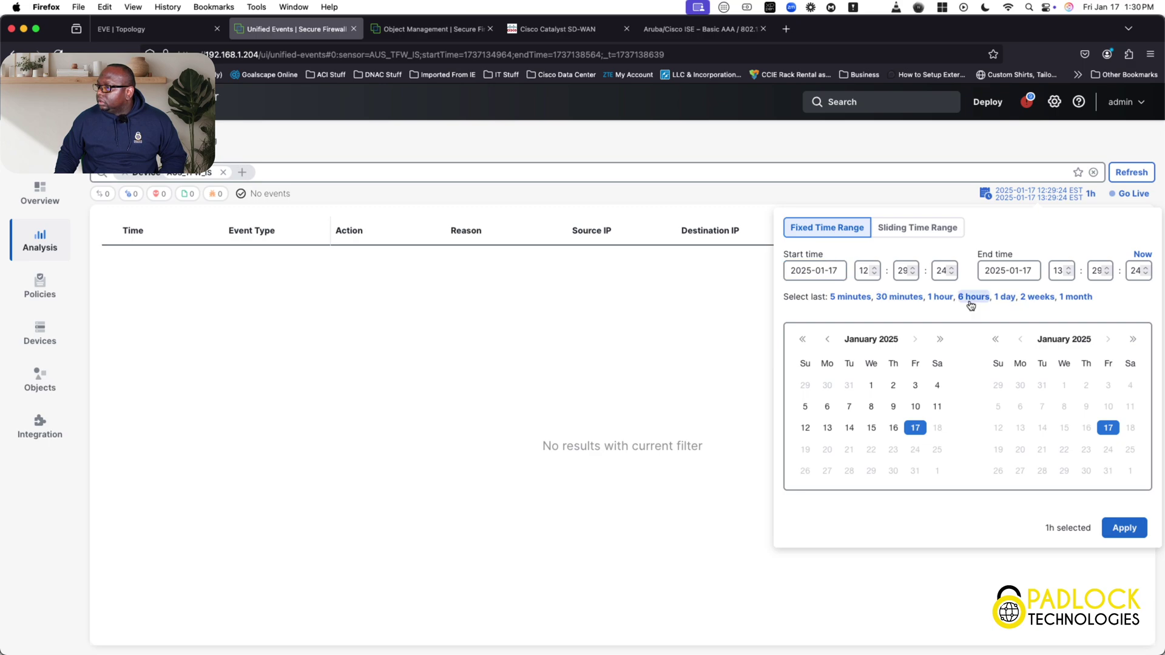
pyautogui.click(1004, 297)
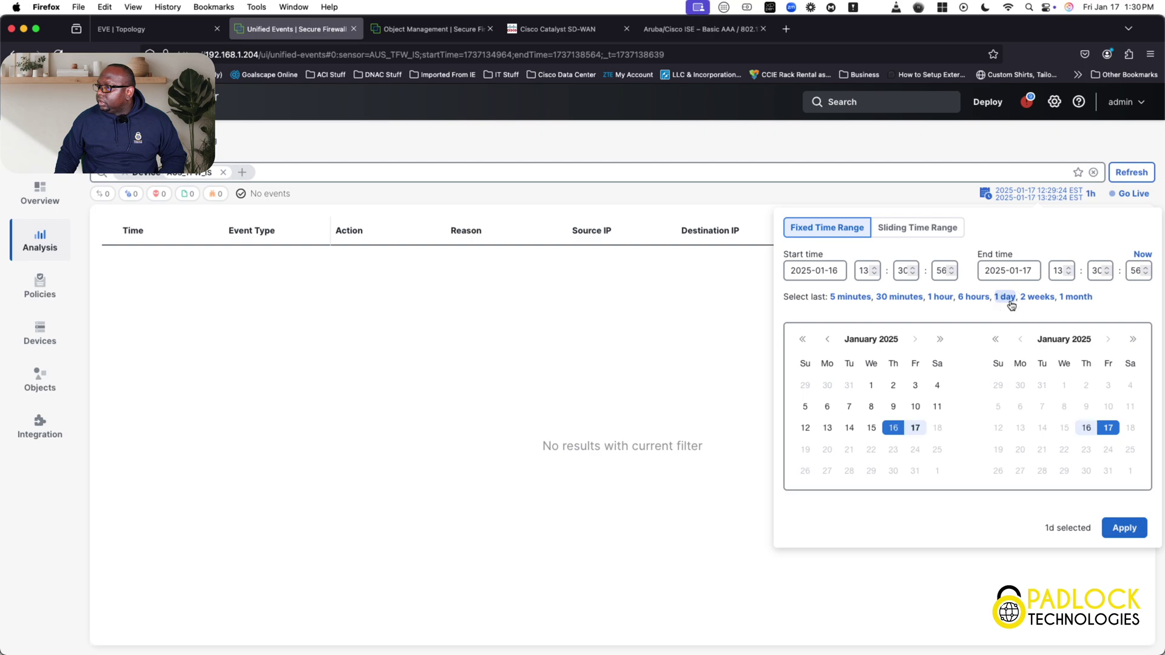
pyautogui.click(1124, 528)
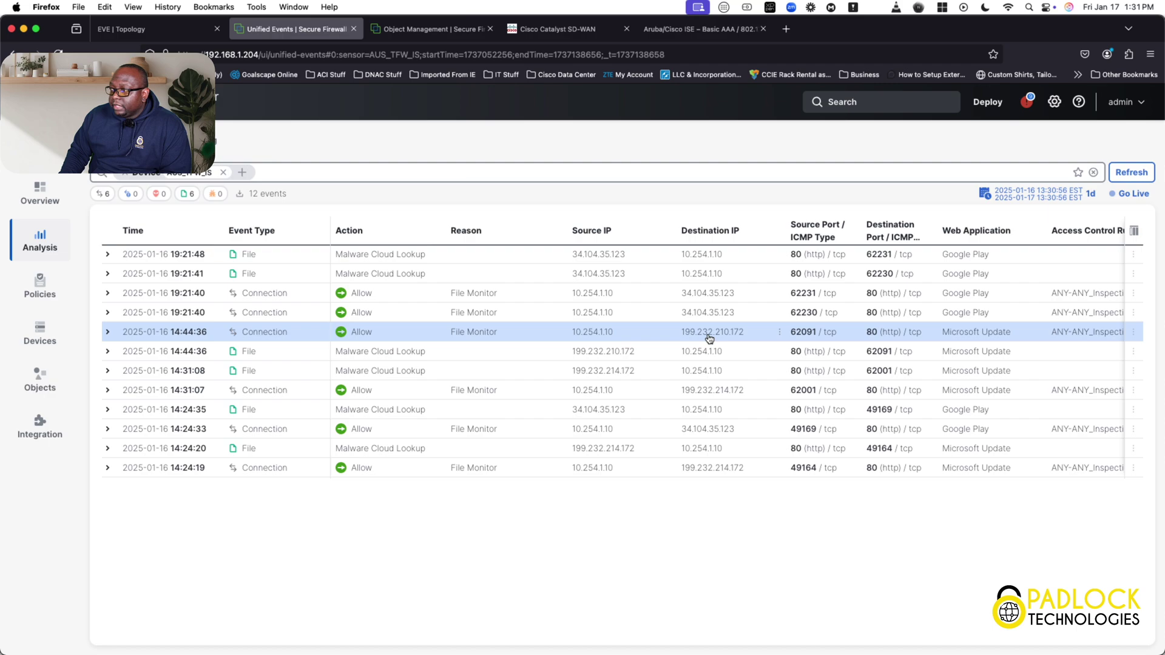
pyautogui.hscroll(3, 709, 338)
pyautogui.hscroll(4, 709, 339)
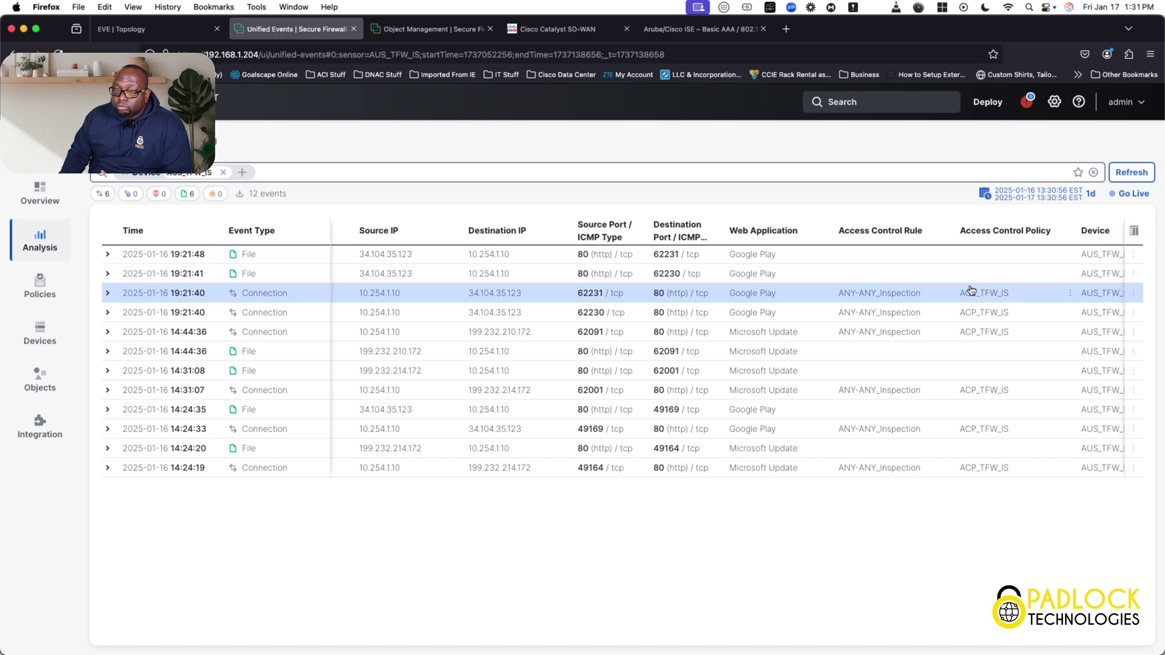
pyautogui.hscroll(3, 1002, 304)
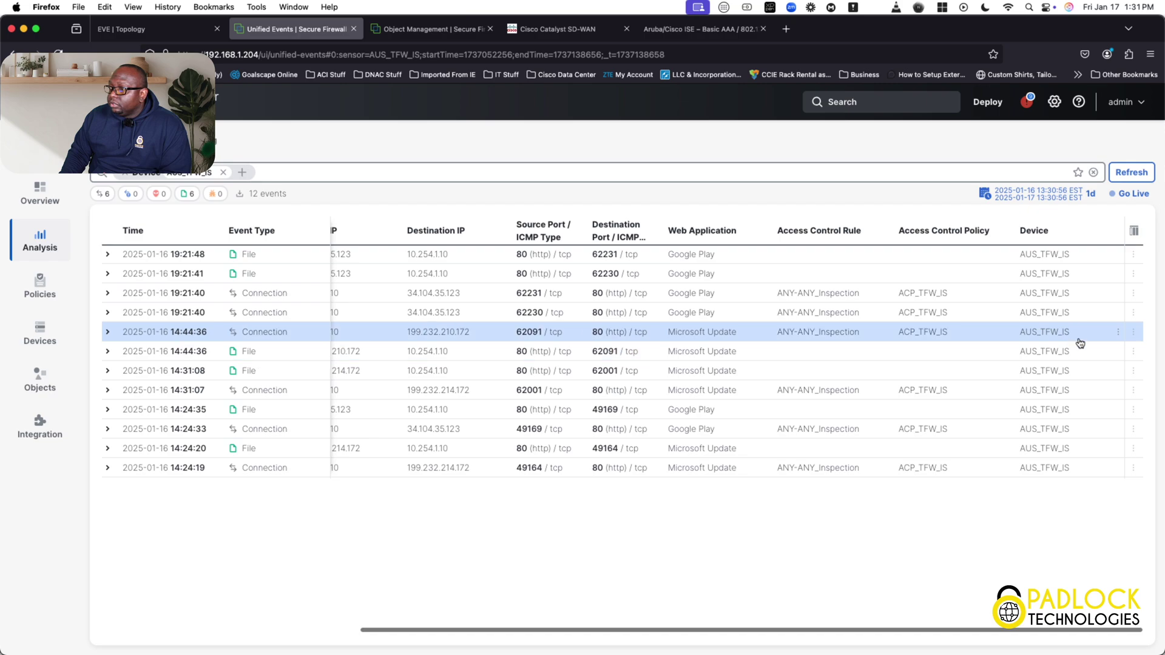
# Open the details of the 14:44:36 connection event and examine its policies, encrypted visibility, security zones, ingress and egress interfaces, and application fields
pyautogui.click(1133, 339)
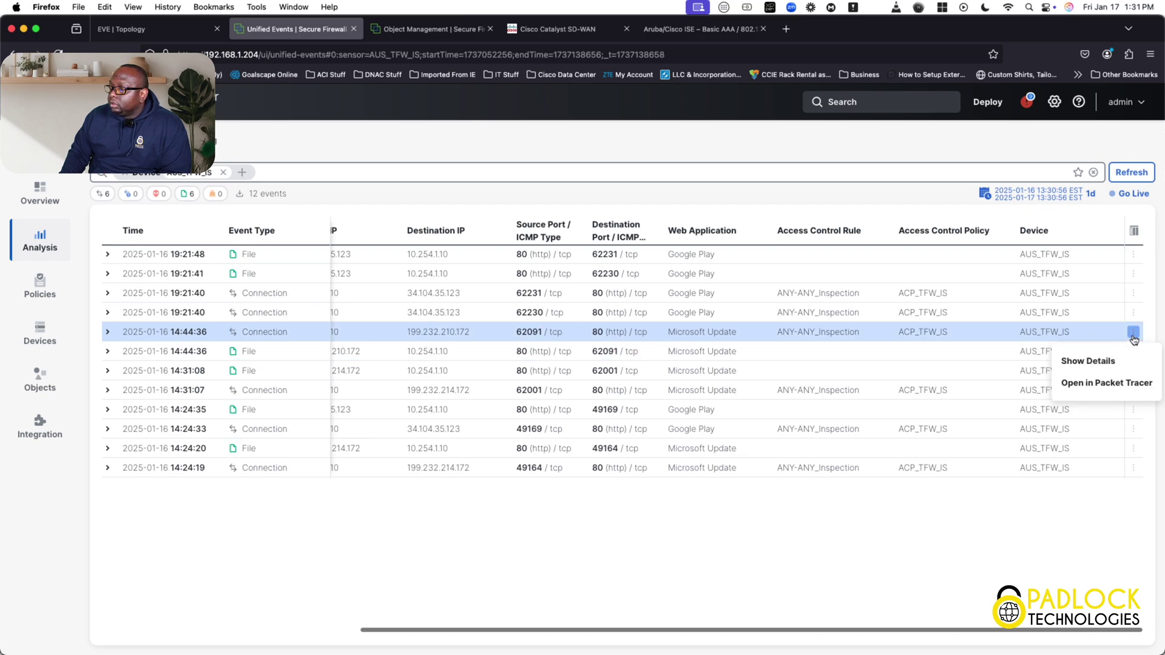
pyautogui.click(1096, 360)
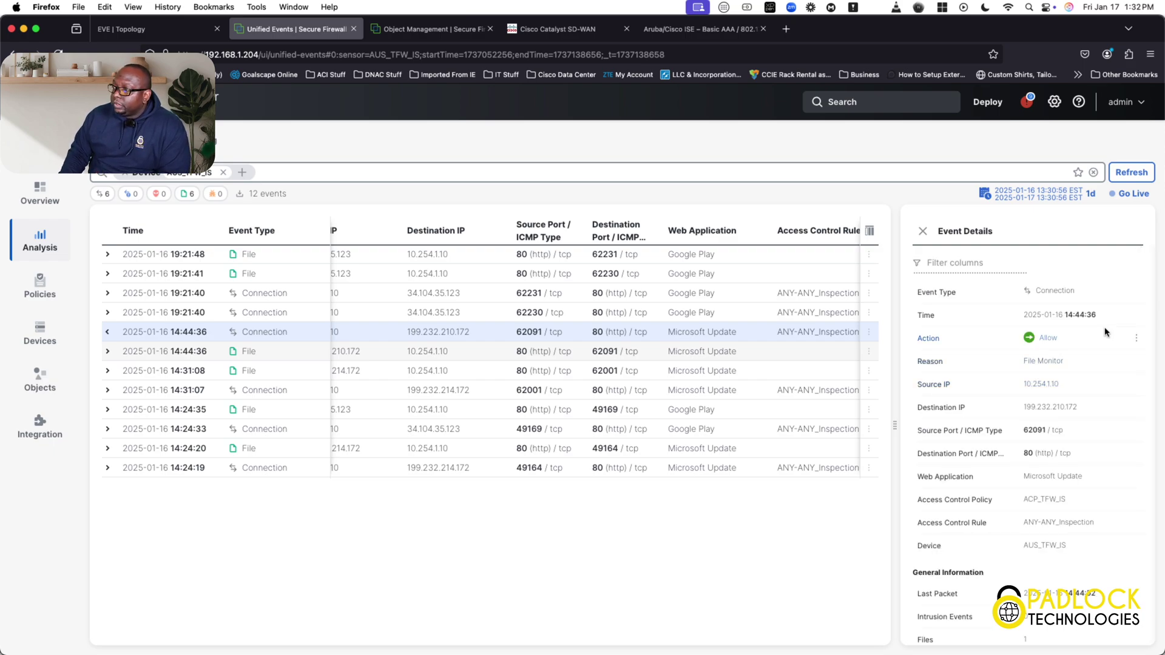
pyautogui.scroll(-5, 1104, 332)
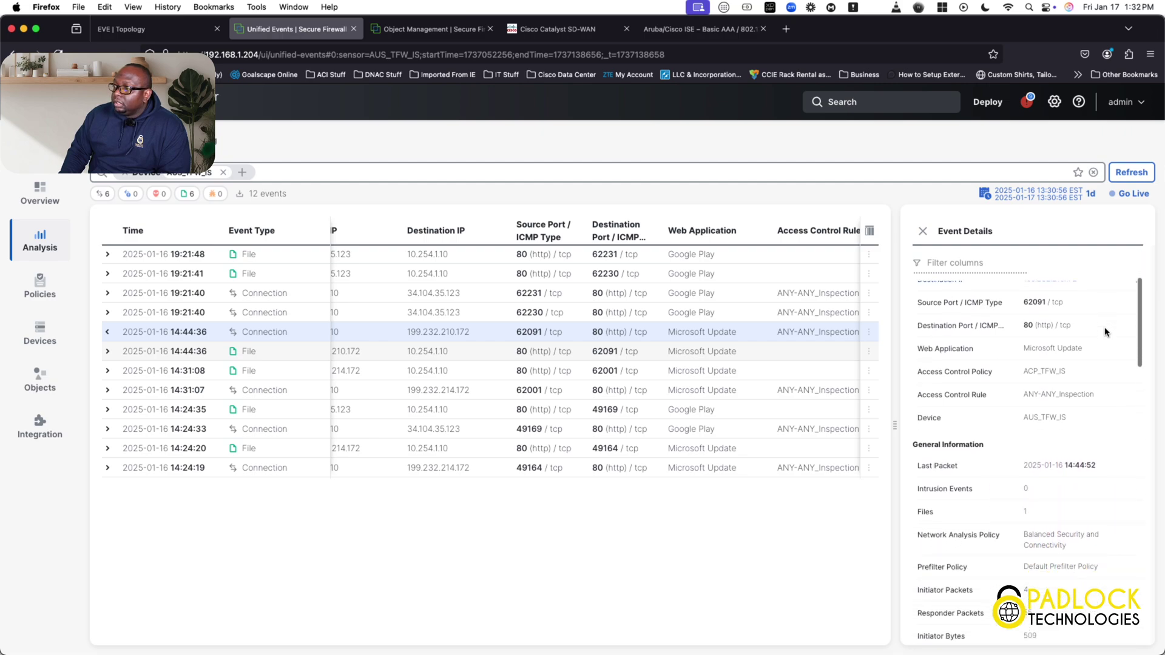
pyautogui.scroll(-3, 1104, 332)
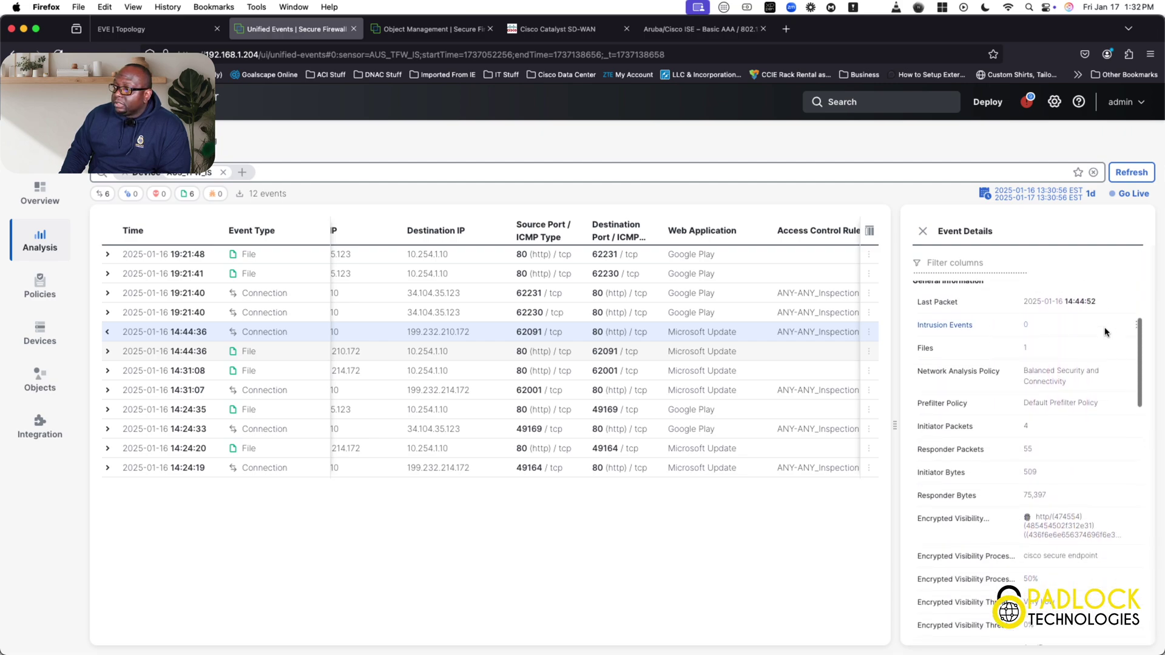
pyautogui.scroll(-1, 1104, 332)
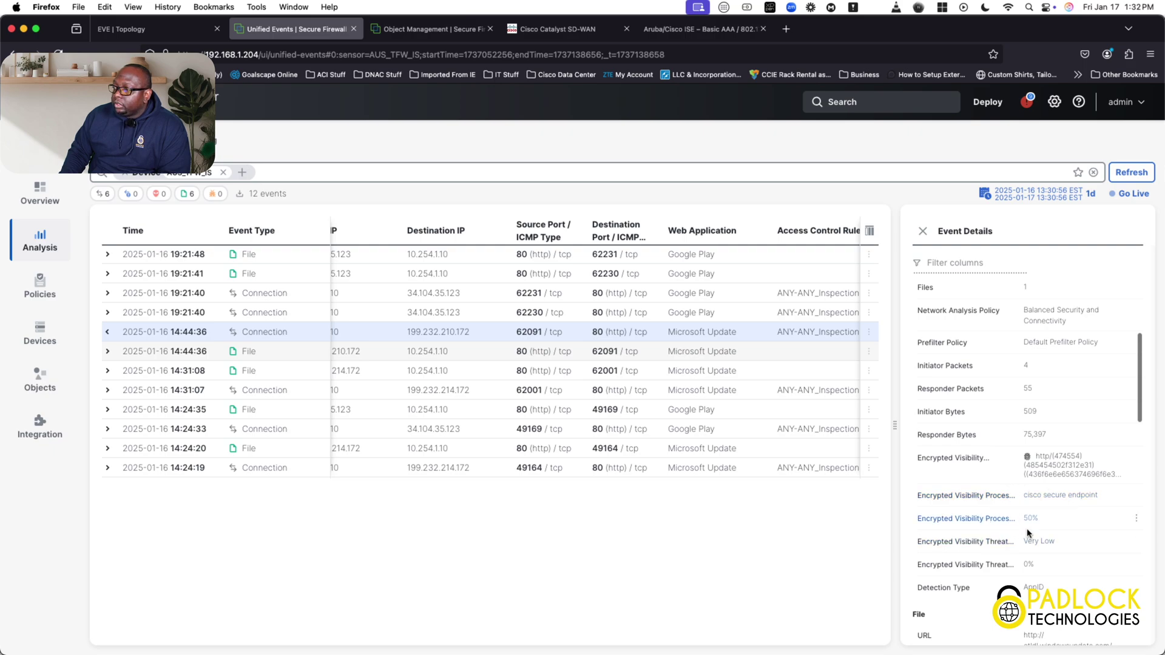
pyautogui.scroll(-2, 1027, 551)
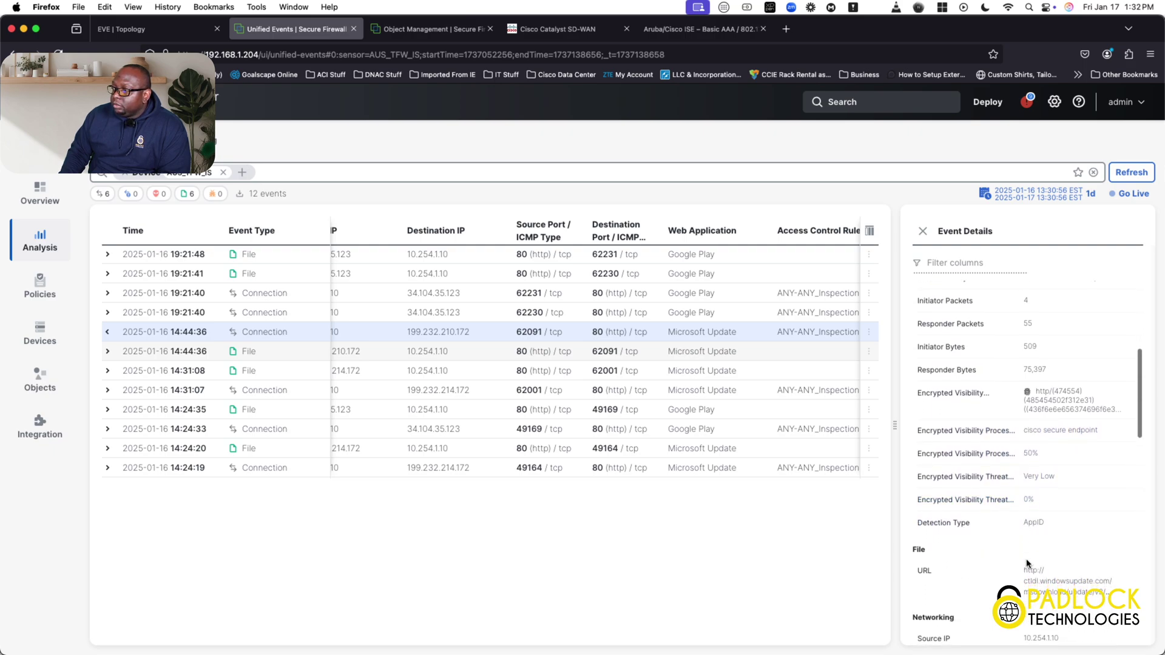
pyautogui.scroll(-4, 1036, 601)
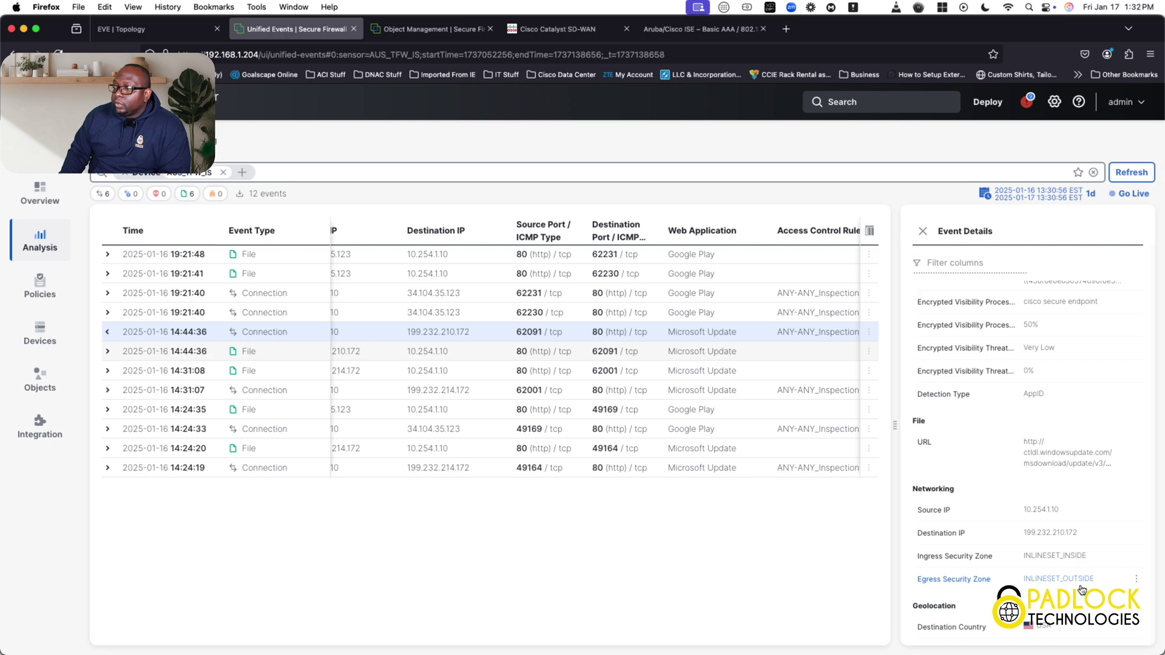
pyautogui.scroll(-10, 1065, 592)
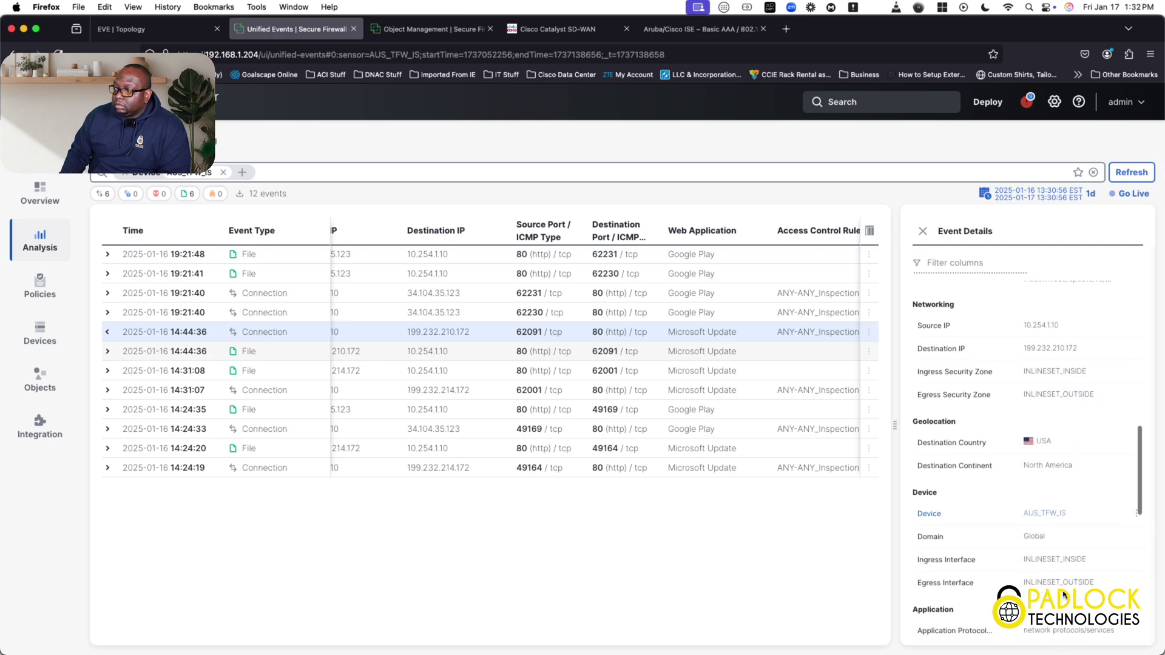
pyautogui.scroll(-2, 1063, 595)
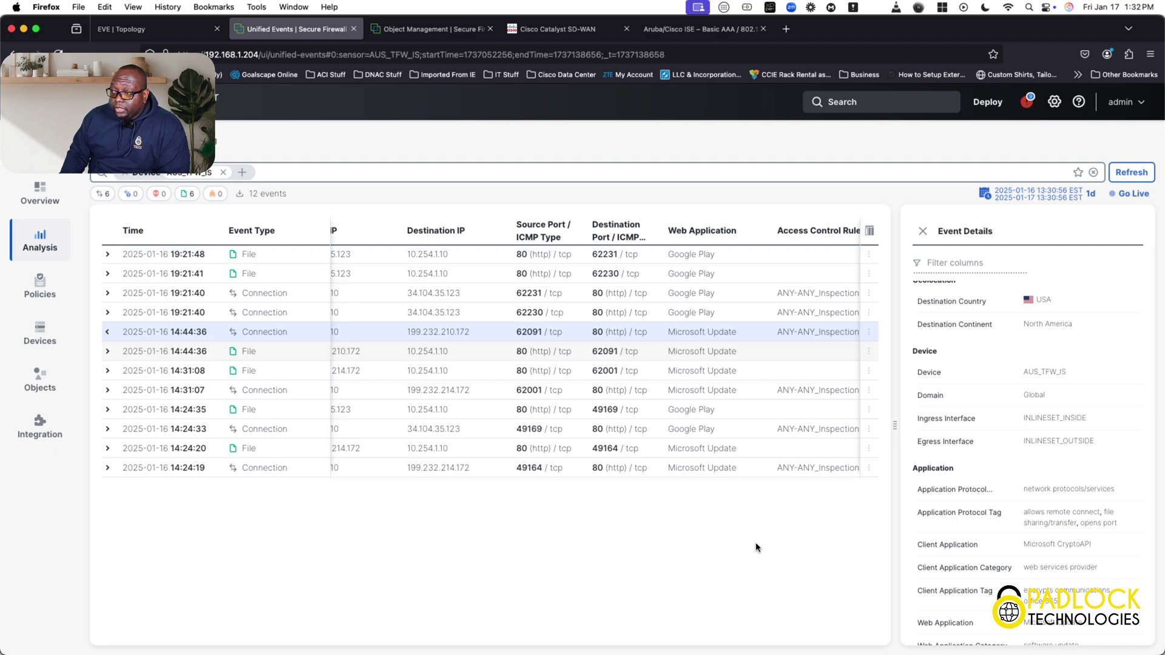
# Switch to the EVE topology, check the Vlan1 interface entry in the SWS41 console, and close the console
pyautogui.click(168, 27)
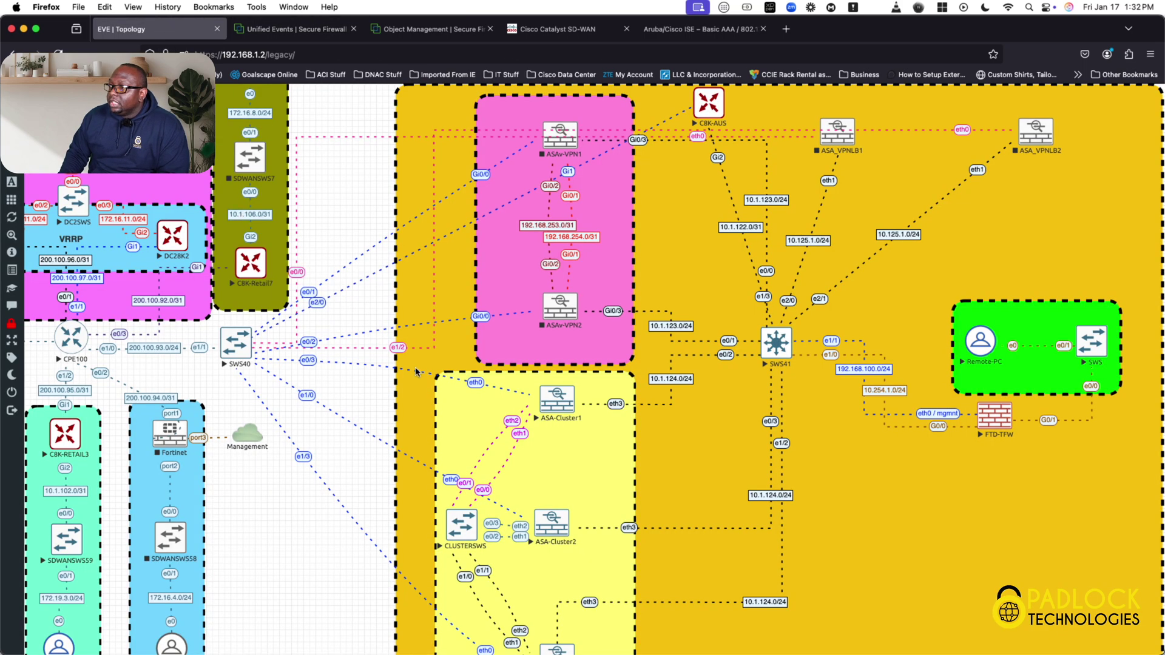
pyautogui.click(777, 347)
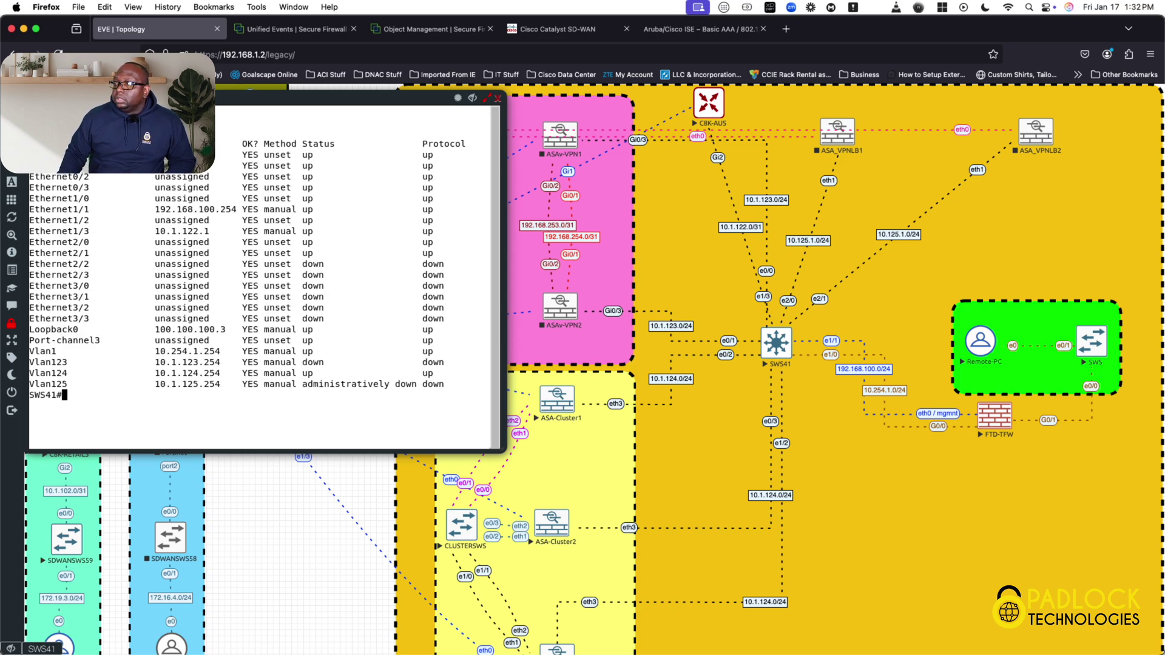
pyautogui.moveTo(221, 355); pyautogui.dragTo(28, 350)
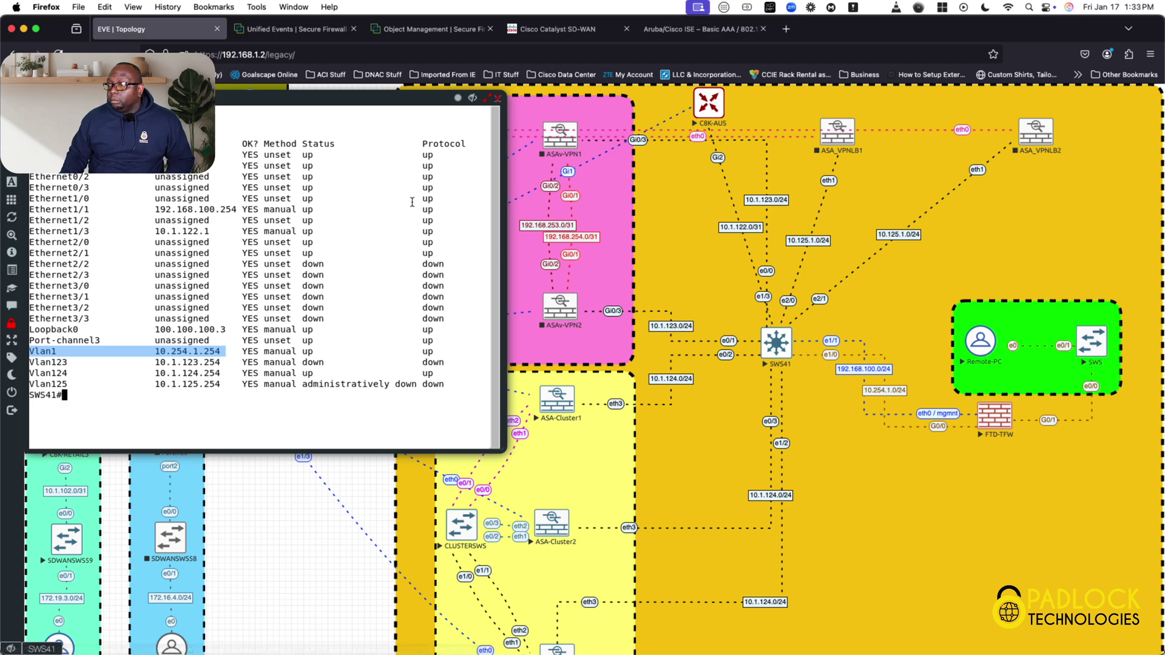
pyautogui.click(497, 99)
# Return to Unified Events in Cisco FMC and set the fixed time range to the last 5 minutes
pyautogui.click(291, 29)
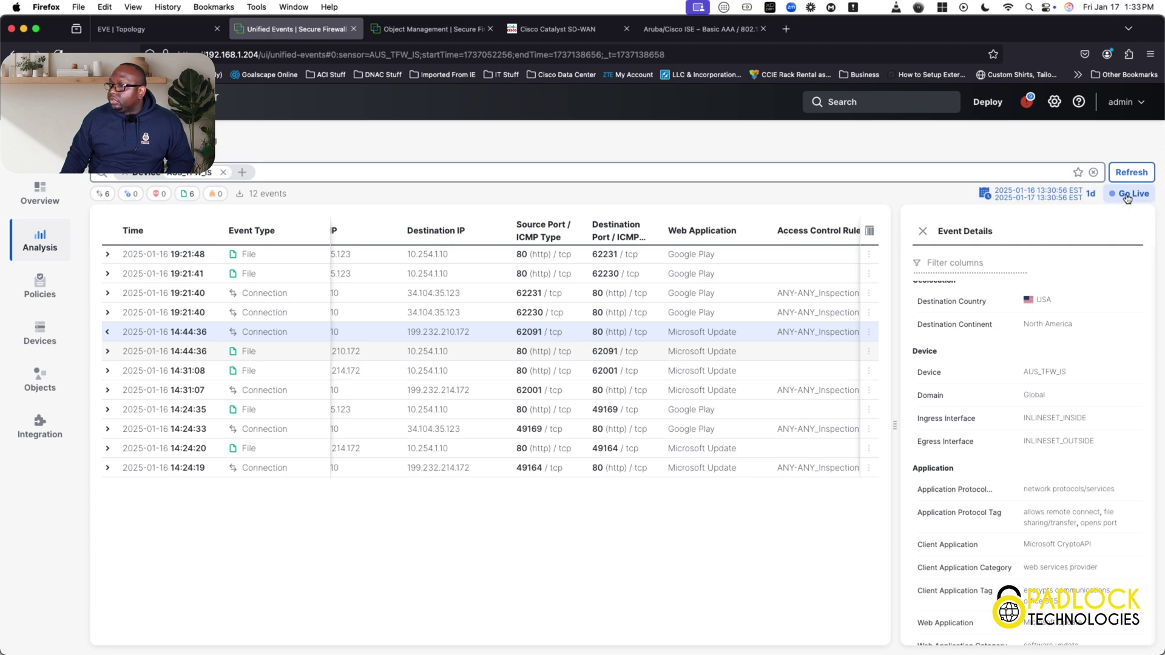
pyautogui.click(1071, 197)
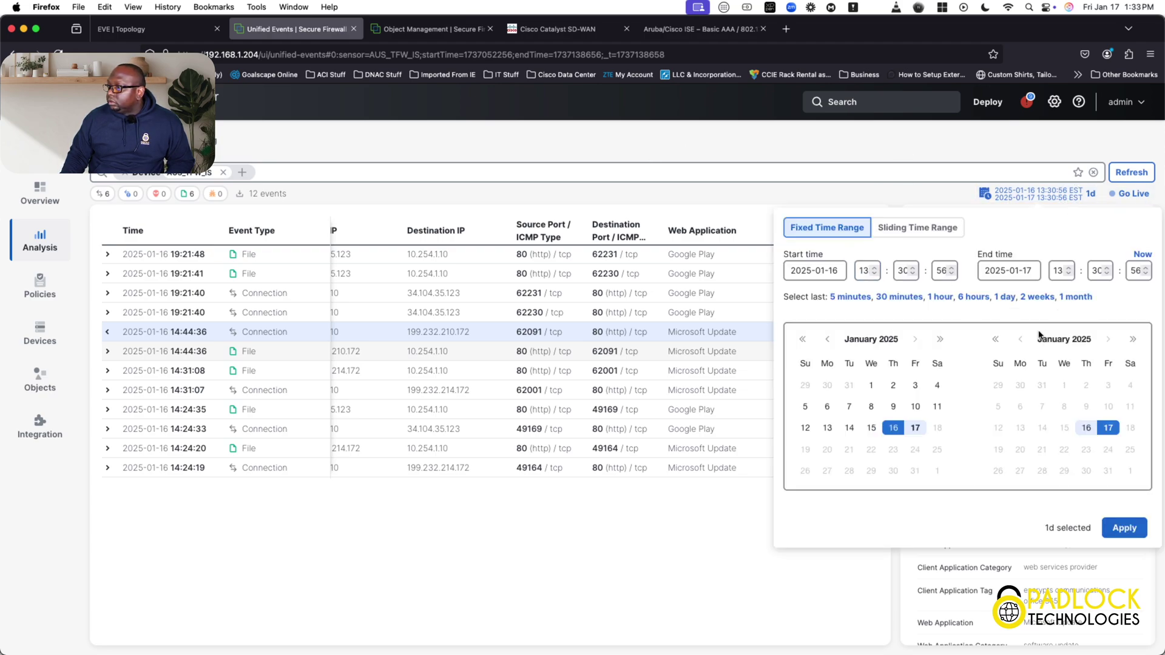
pyautogui.click(863, 296)
pyautogui.click(1119, 529)
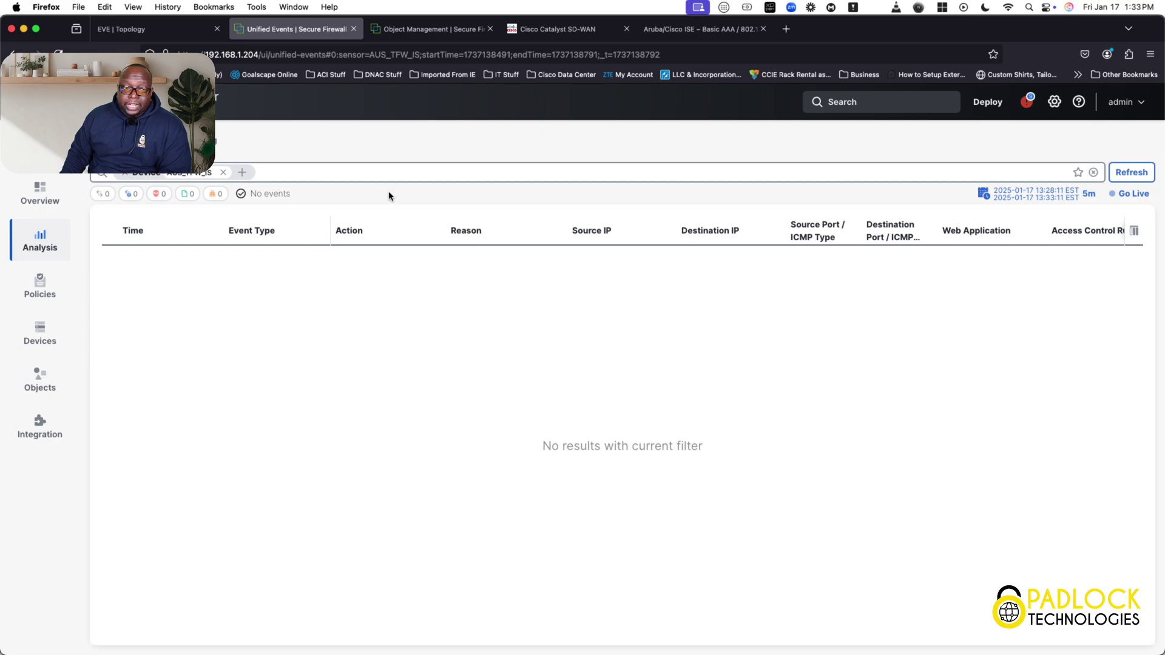
# Open the overview dashboard and review the Network widgets on applications, risk, business relevance, operating systems and URL connections
pyautogui.click(58, 54)
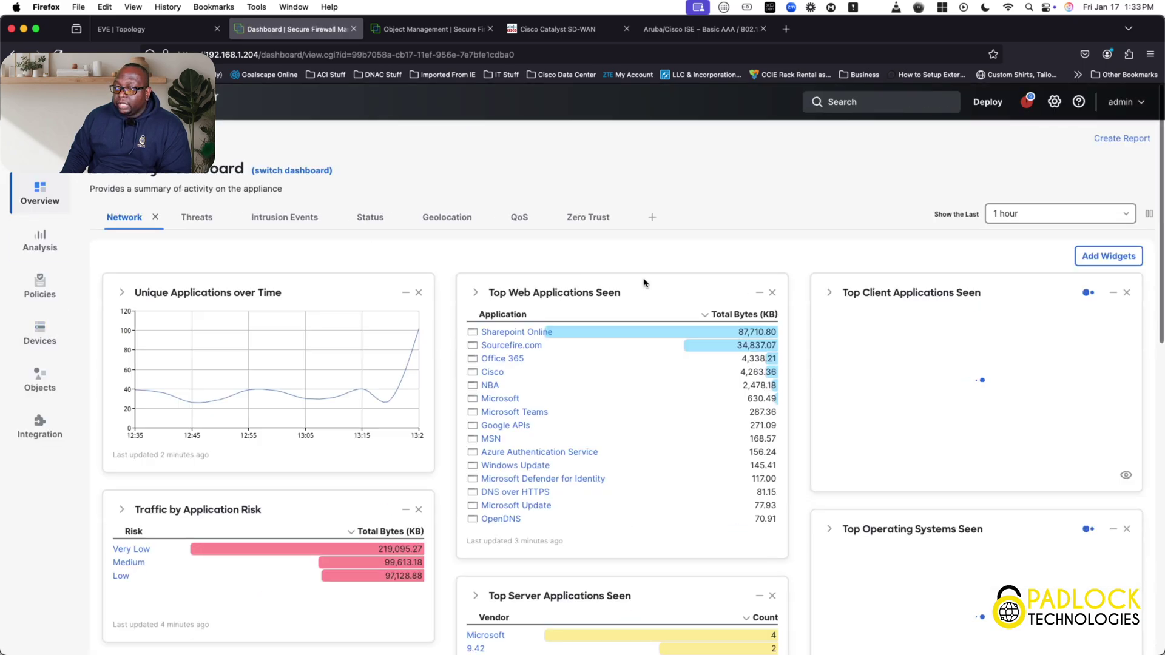
pyautogui.scroll(-10, 668, 401)
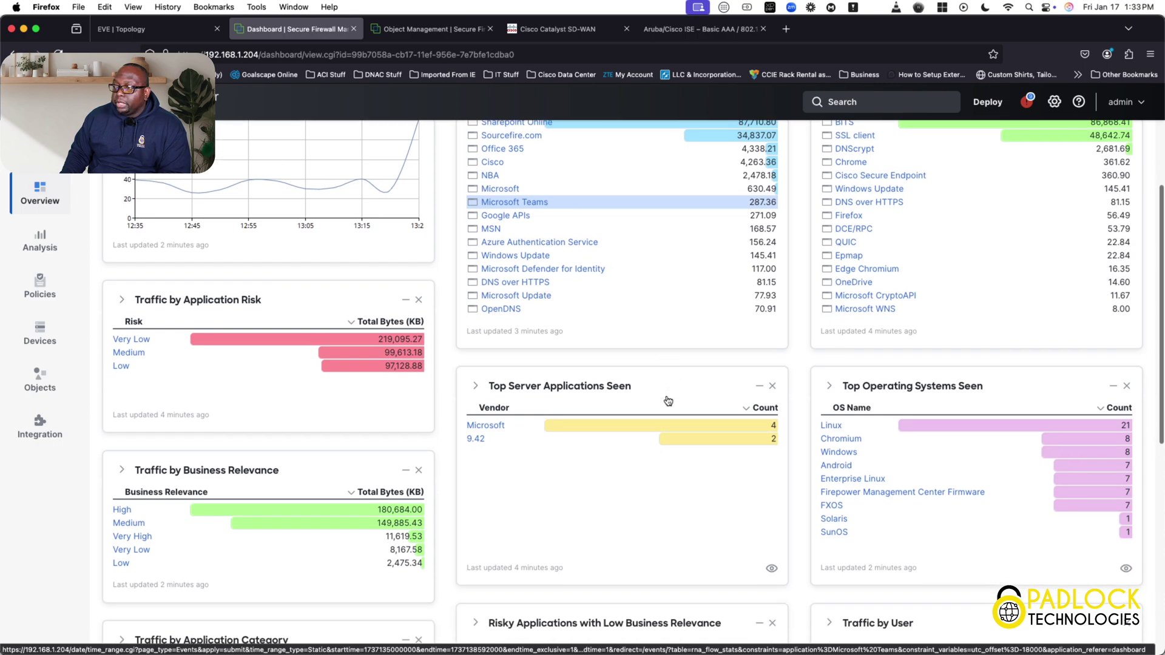
pyautogui.scroll(-2, 669, 400)
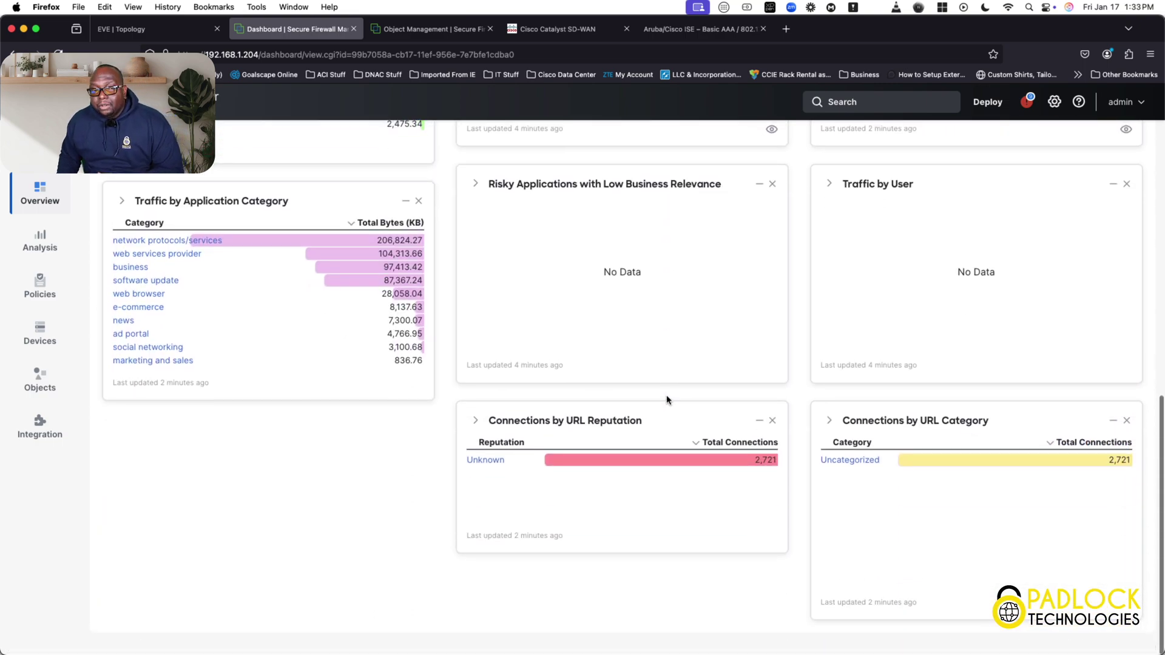
pyautogui.scroll(5, 666, 401)
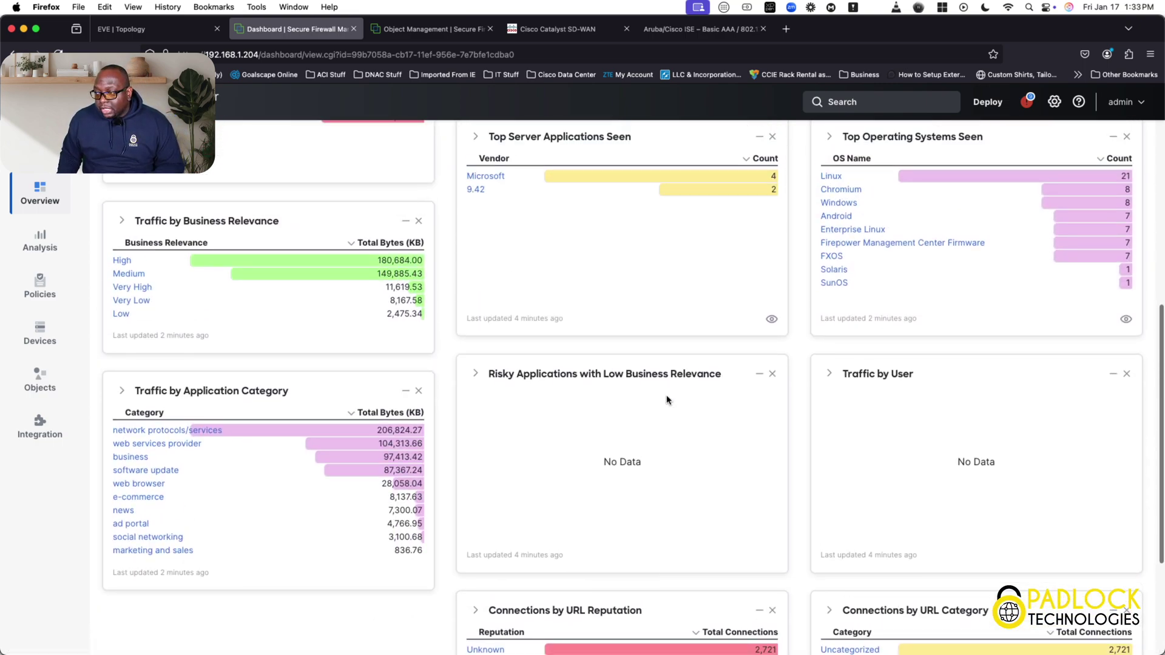
pyautogui.scroll(1, 667, 397)
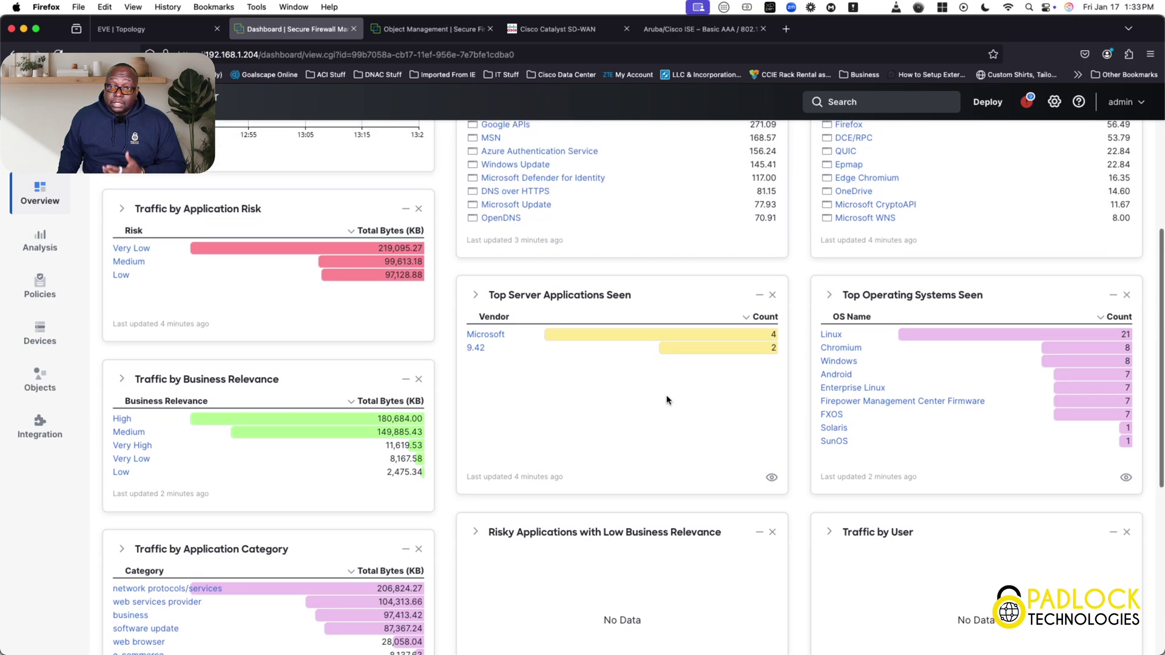